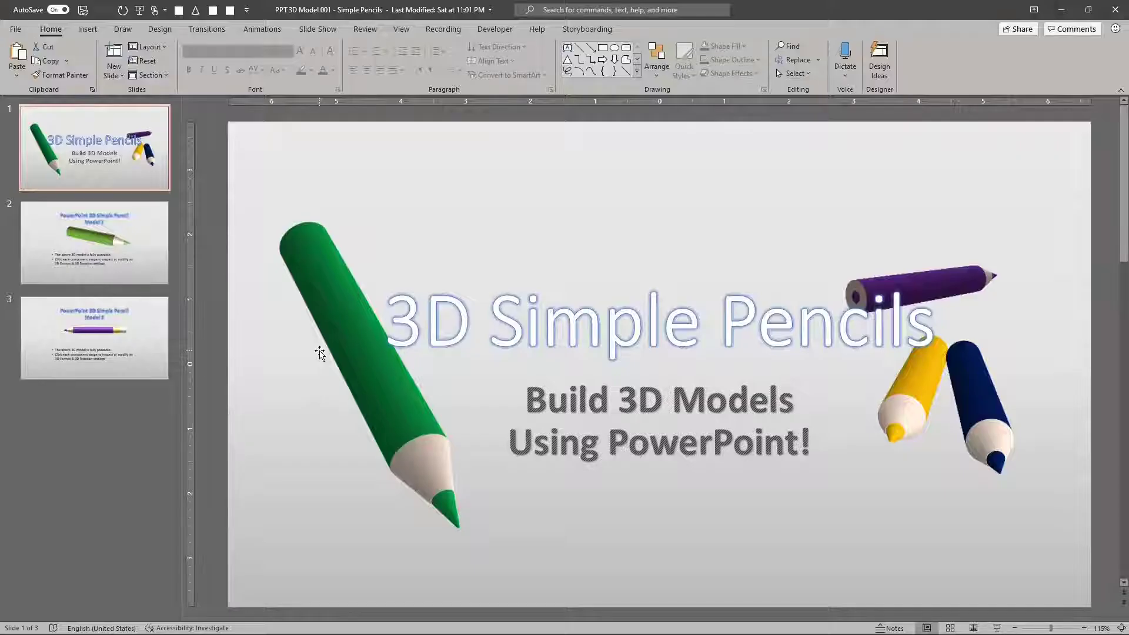
Copy the green 3D pencil model from slide 2 of the Simple Pencils deck.
click(147, 235)
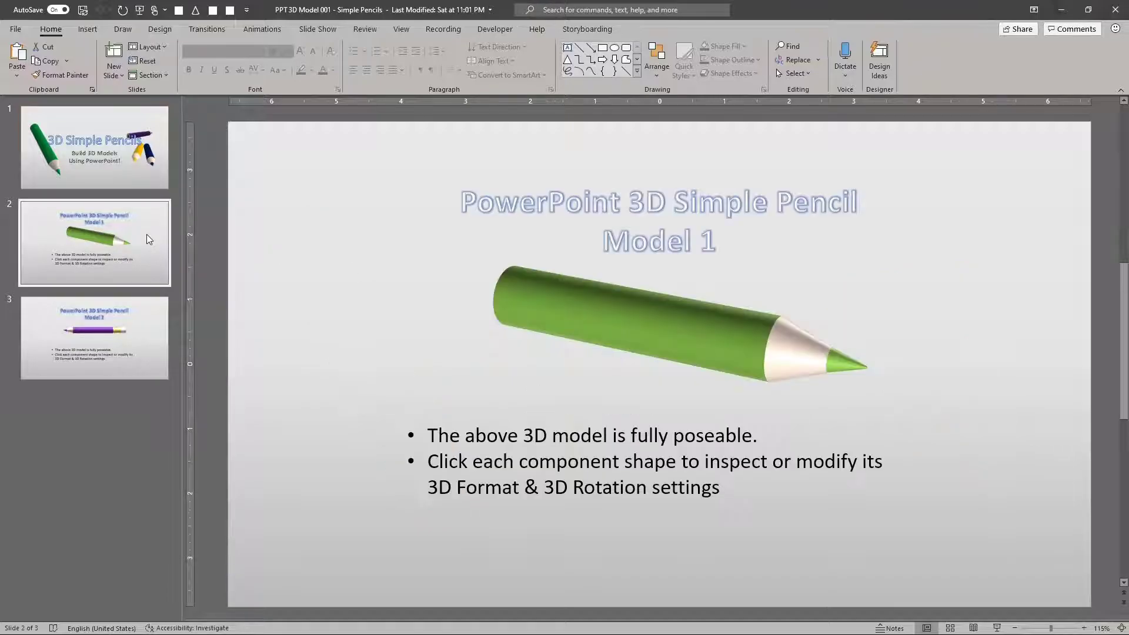
click(659, 322)
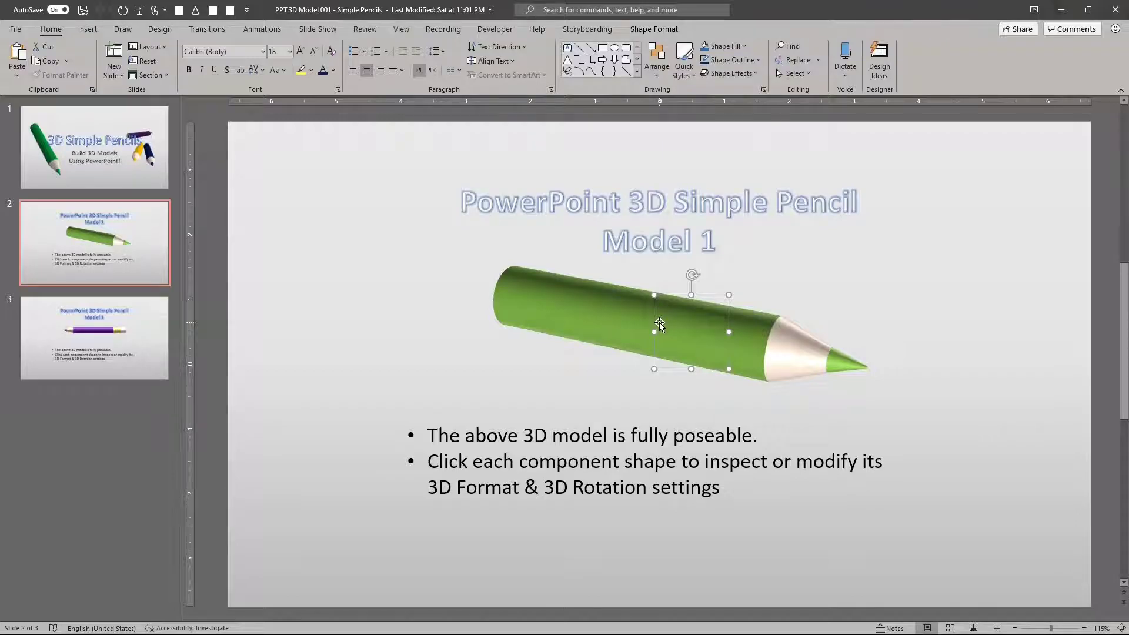
key(ctrl+c)
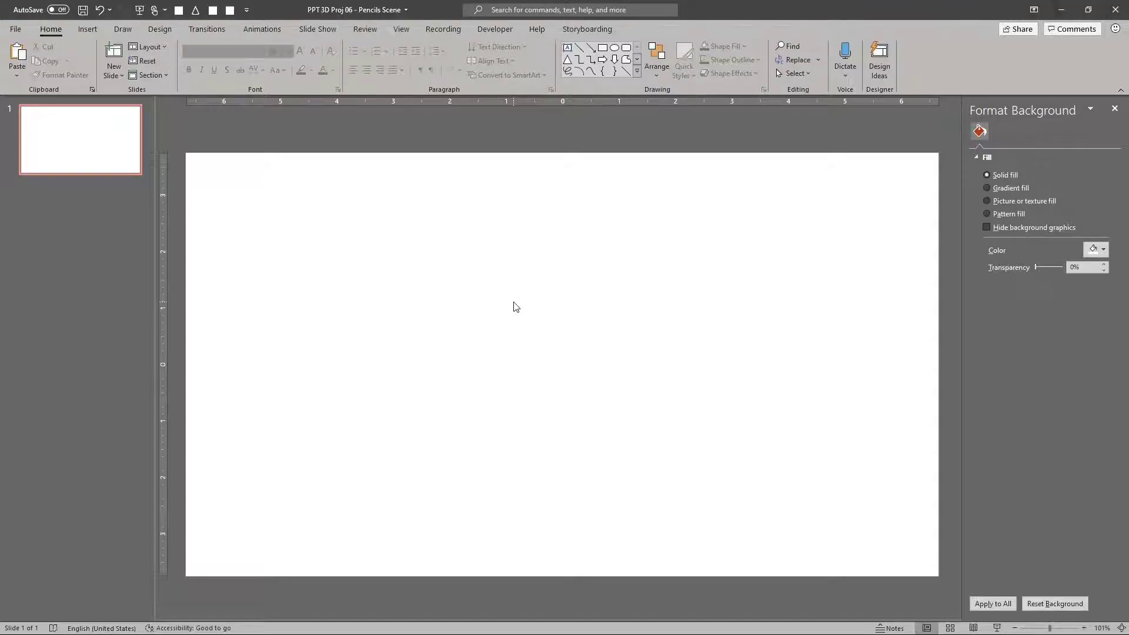
Paste the green pencil onto the blank slide and shrink it to a smaller size.
key(ctrl+v)
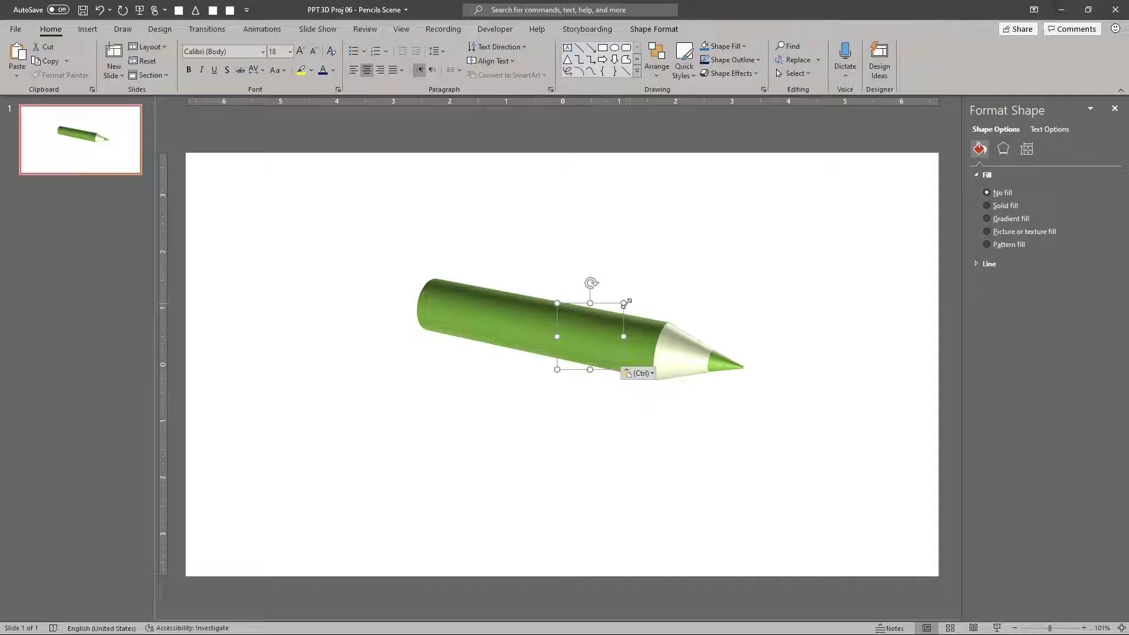
drag(624, 303, 587, 337)
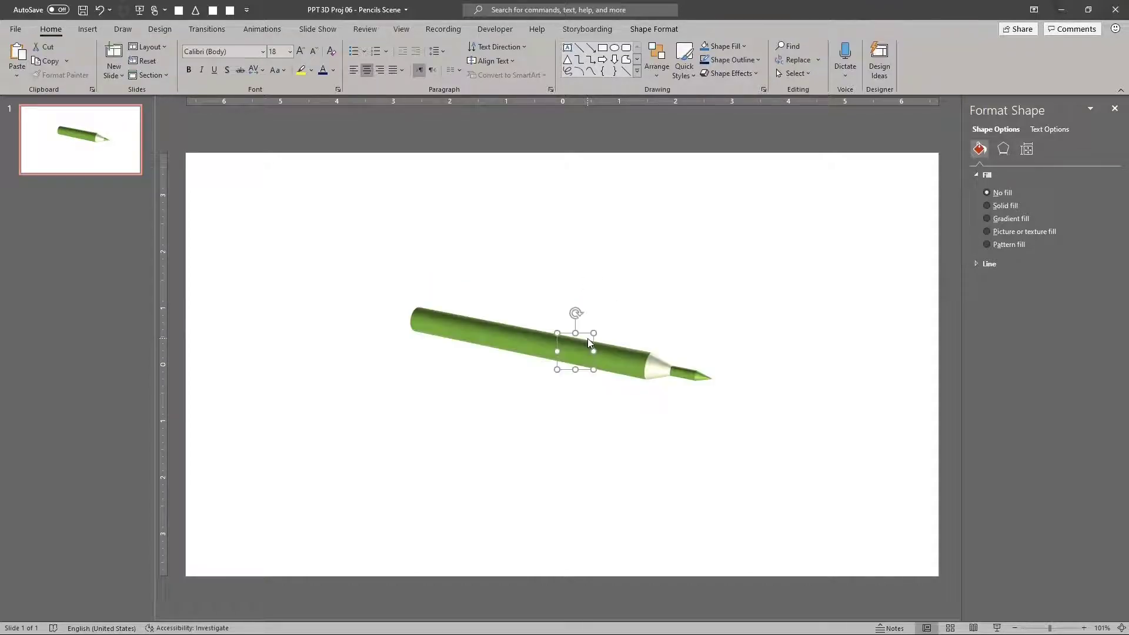
click(690, 378)
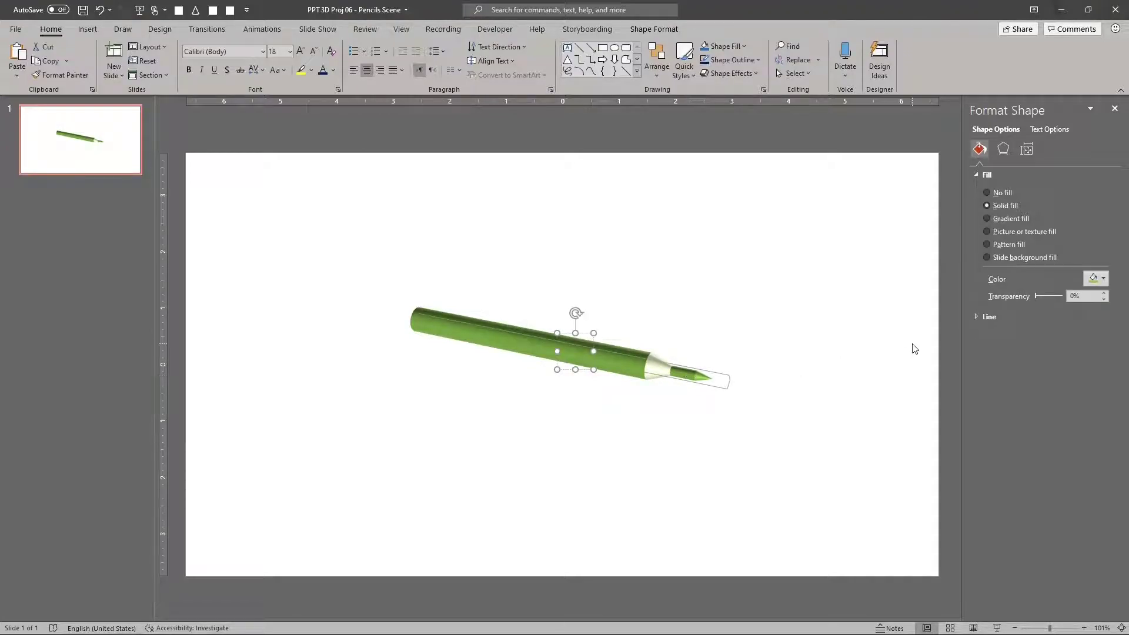
Lower the pencil tip's 3-D distance from ground from 200 pt to about 170 pt.
click(1003, 150)
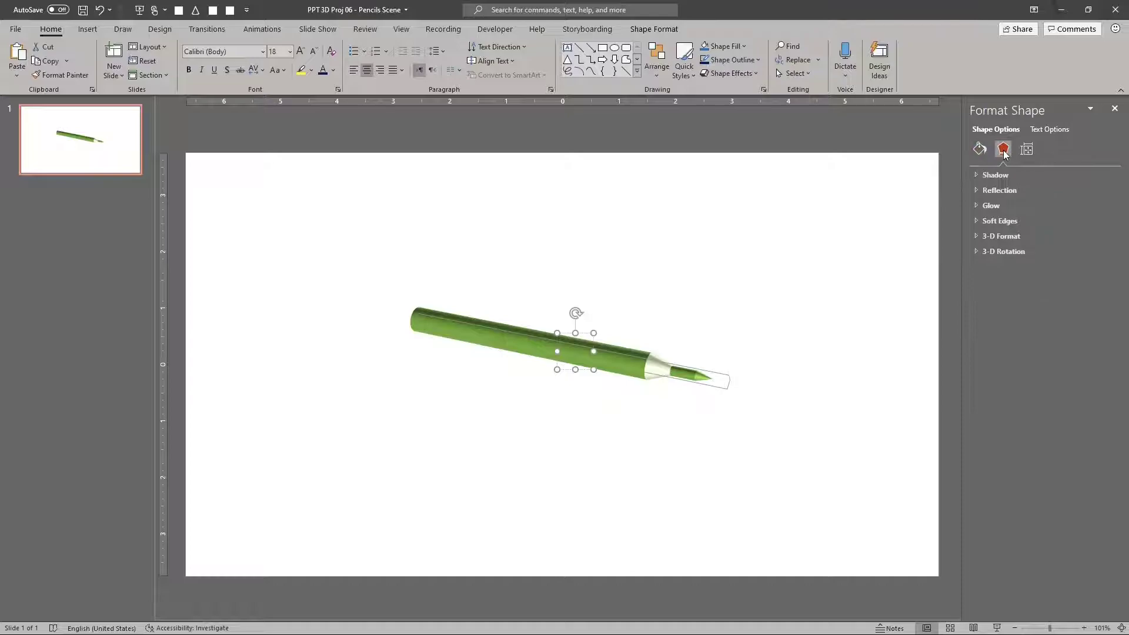
click(977, 249)
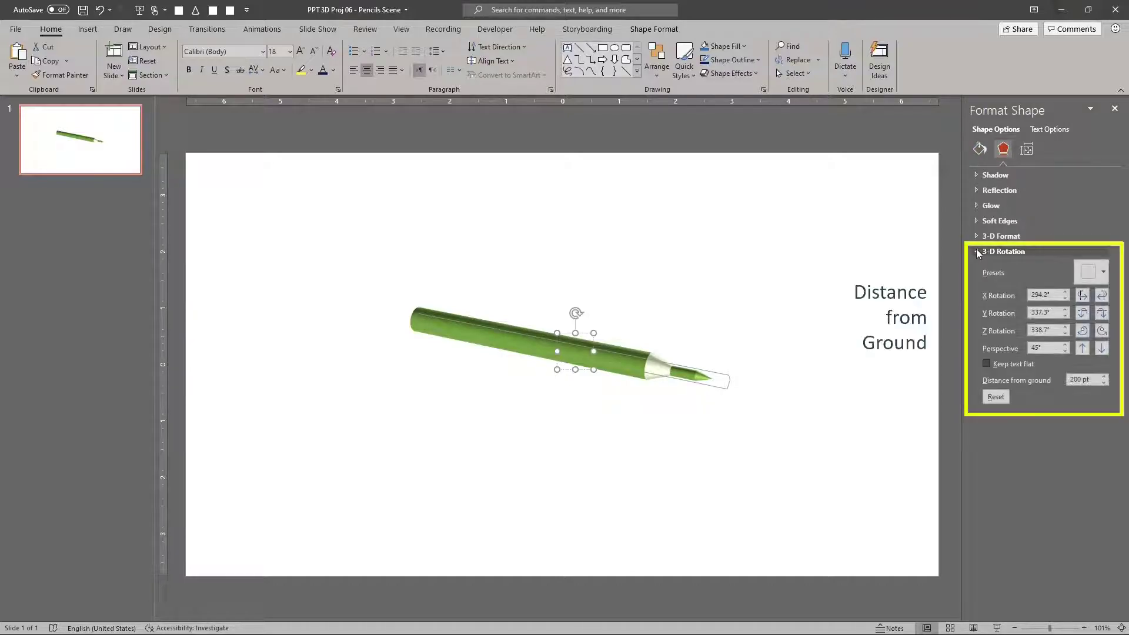
click(1104, 384)
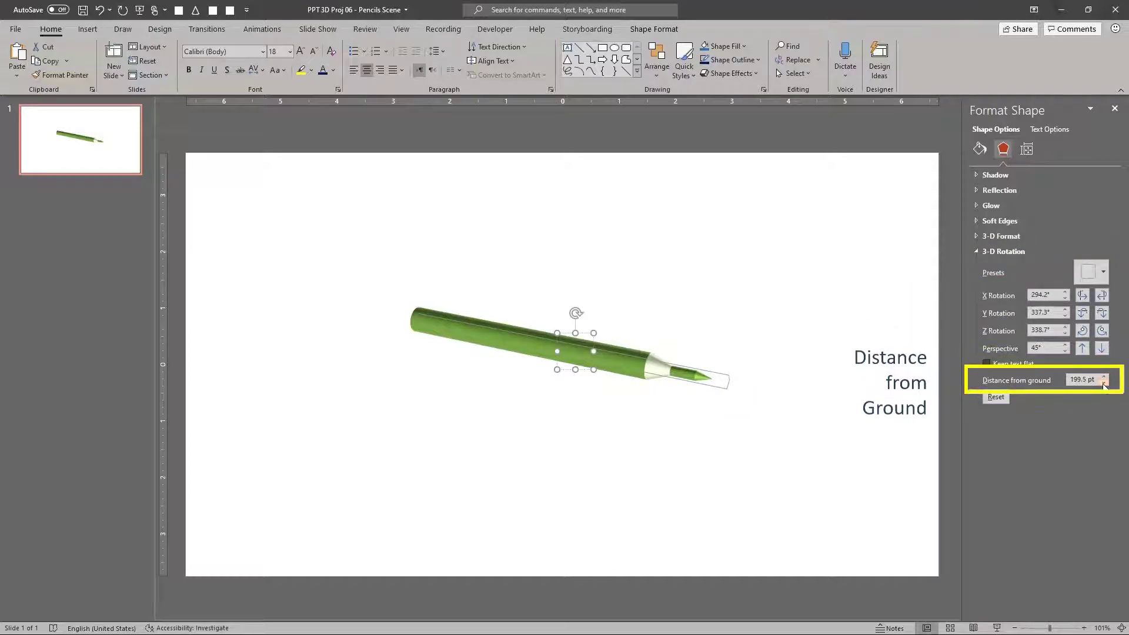
click(1104, 384)
click(1103, 384)
click(1103, 384)
click(1104, 384)
click(1103, 384)
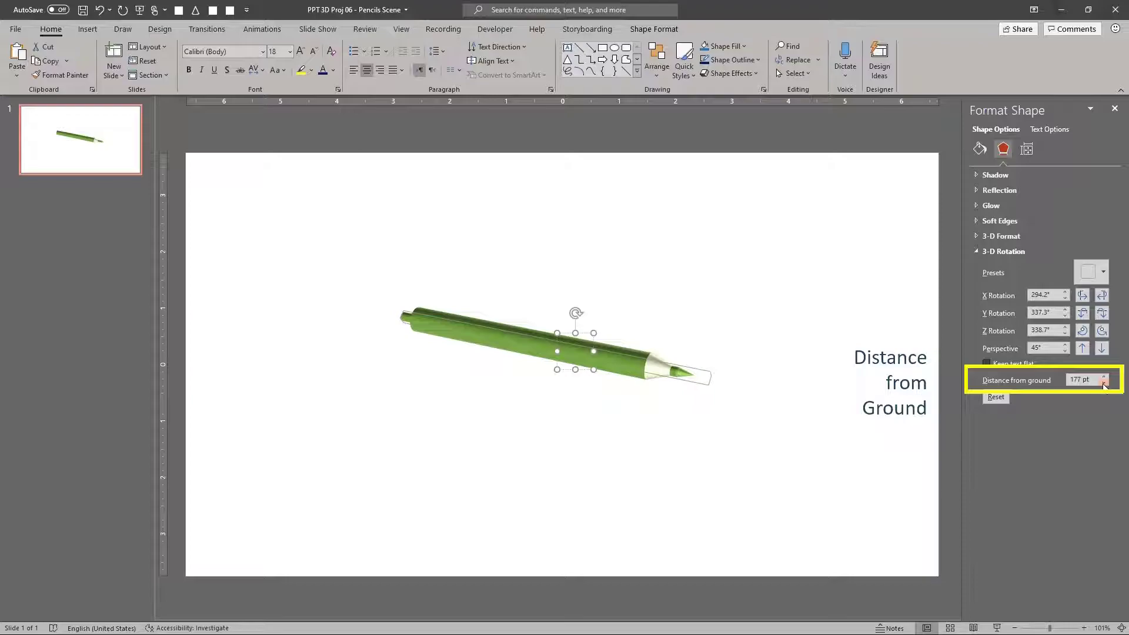
click(1104, 384)
click(1104, 384)
click(1104, 384)
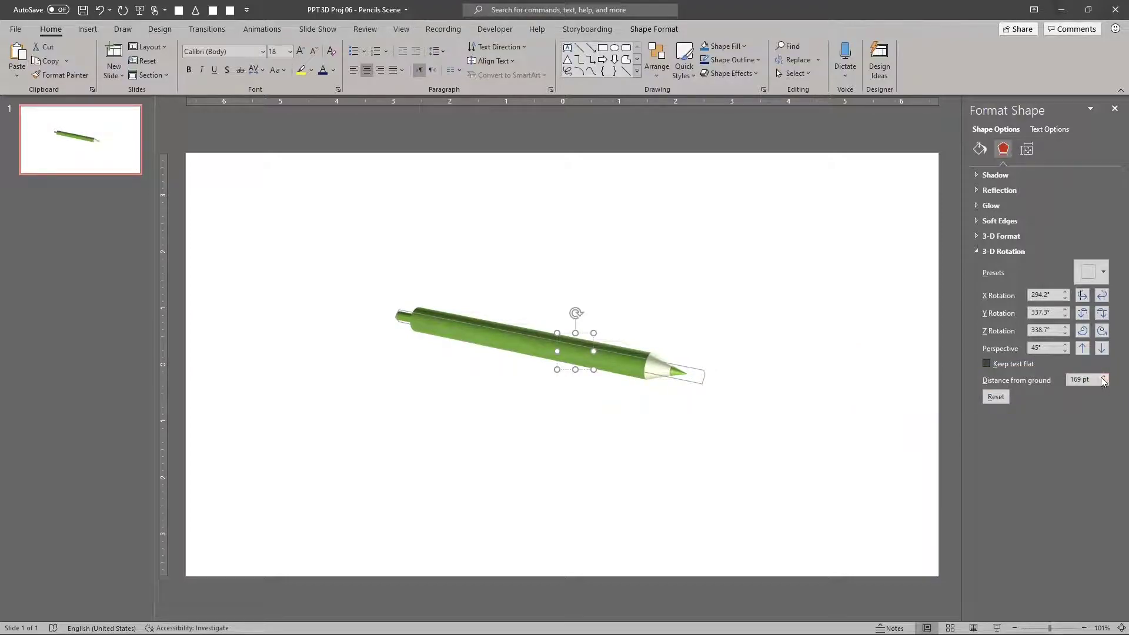
click(1103, 378)
Change the pencil's 3-D depth from 400 pt to 369 pt.
click(1103, 384)
click(978, 235)
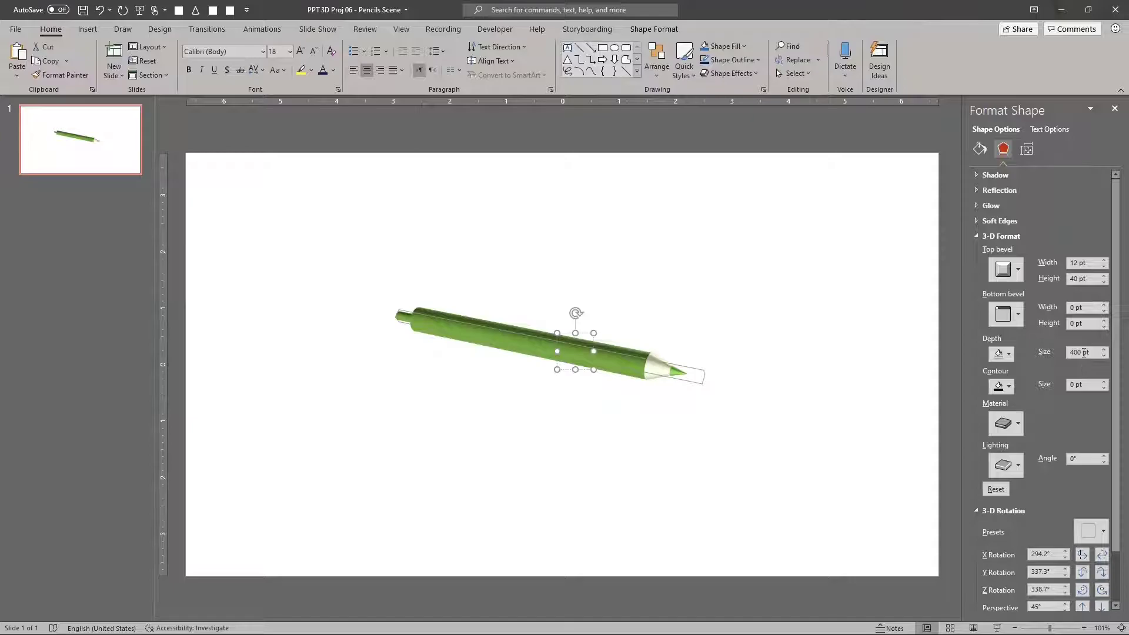
drag(1084, 352, 1037, 356)
text(369)
Reset the pencil's 3-D rotation to the No Rotation preset so it faces end-on.
click(1082, 555)
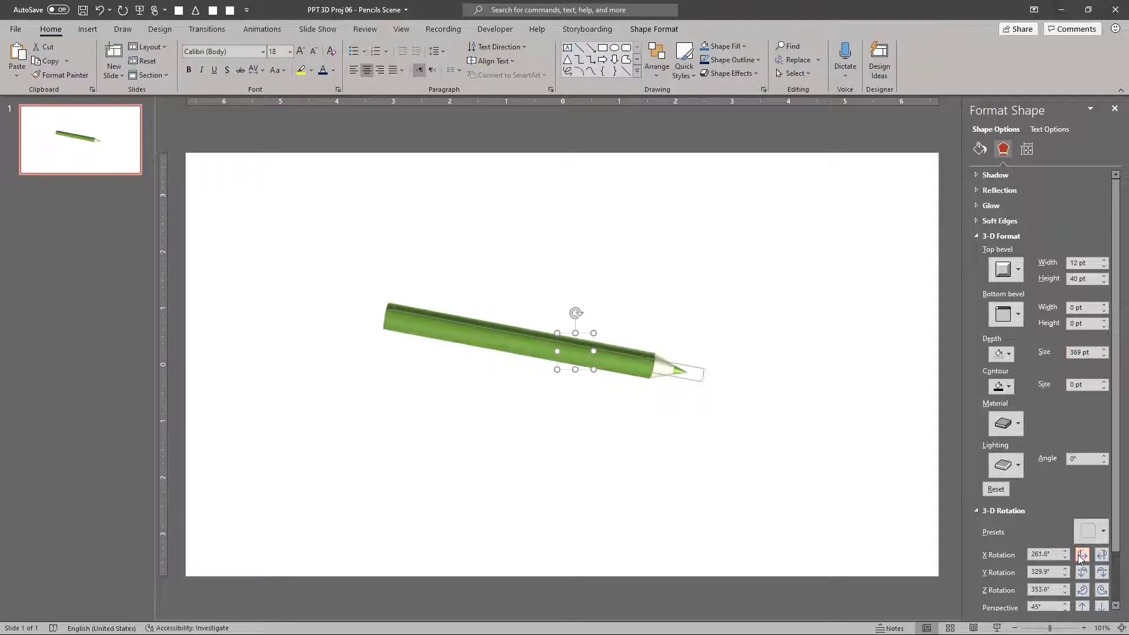
click(1082, 554)
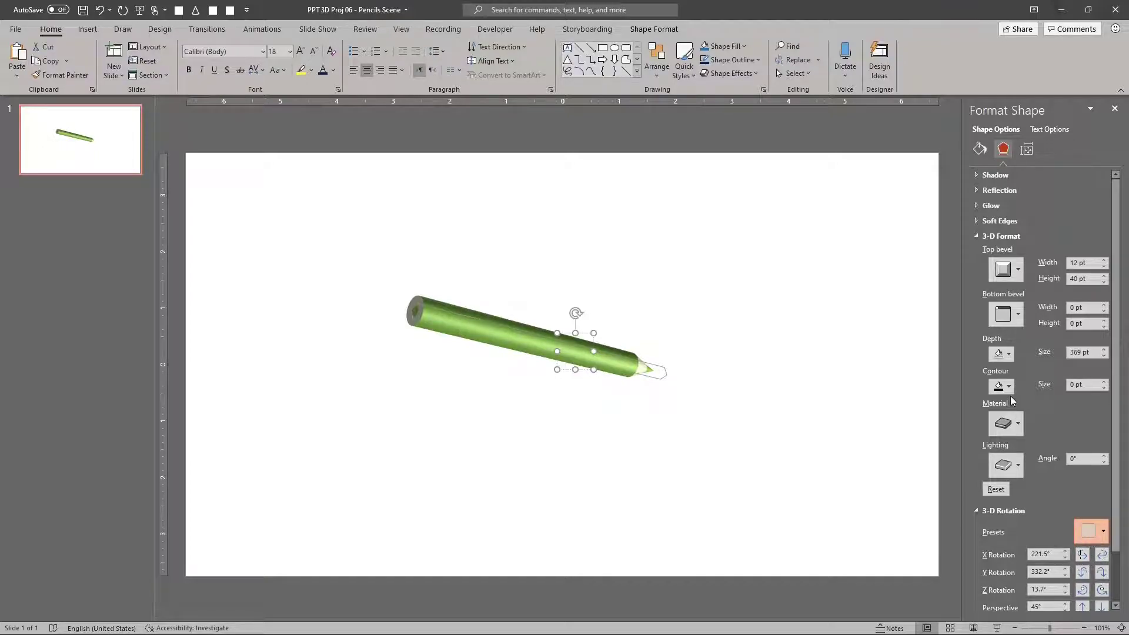
click(1089, 537)
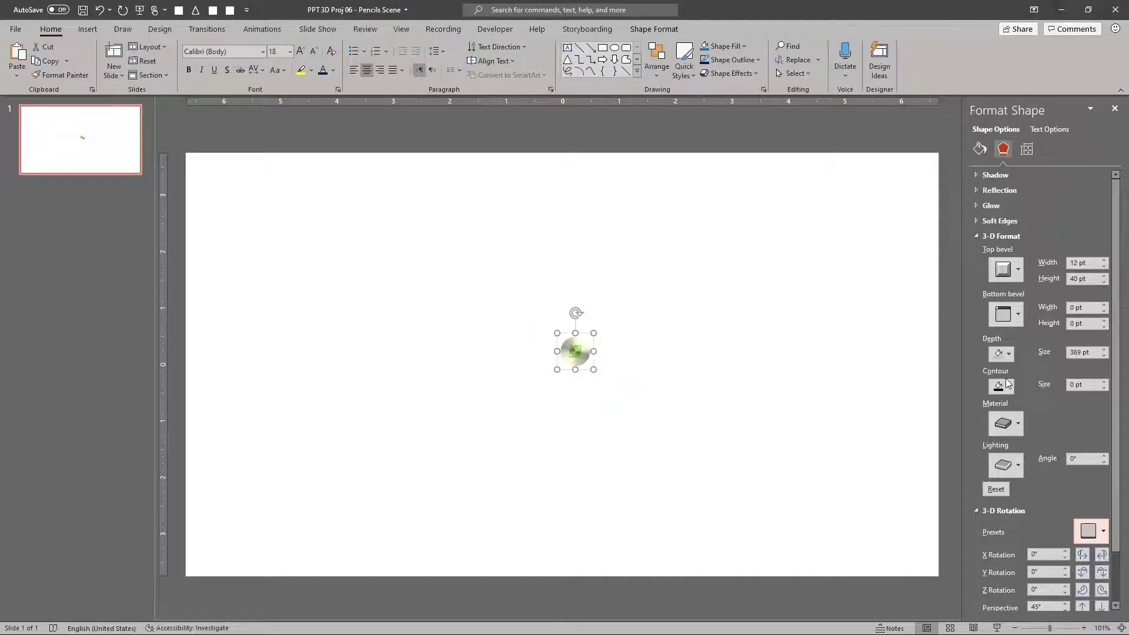
Duplicate the end-on pencil into five copies scattered around the slide centre, then select them all.
click(580, 336)
key(ctrl+d)
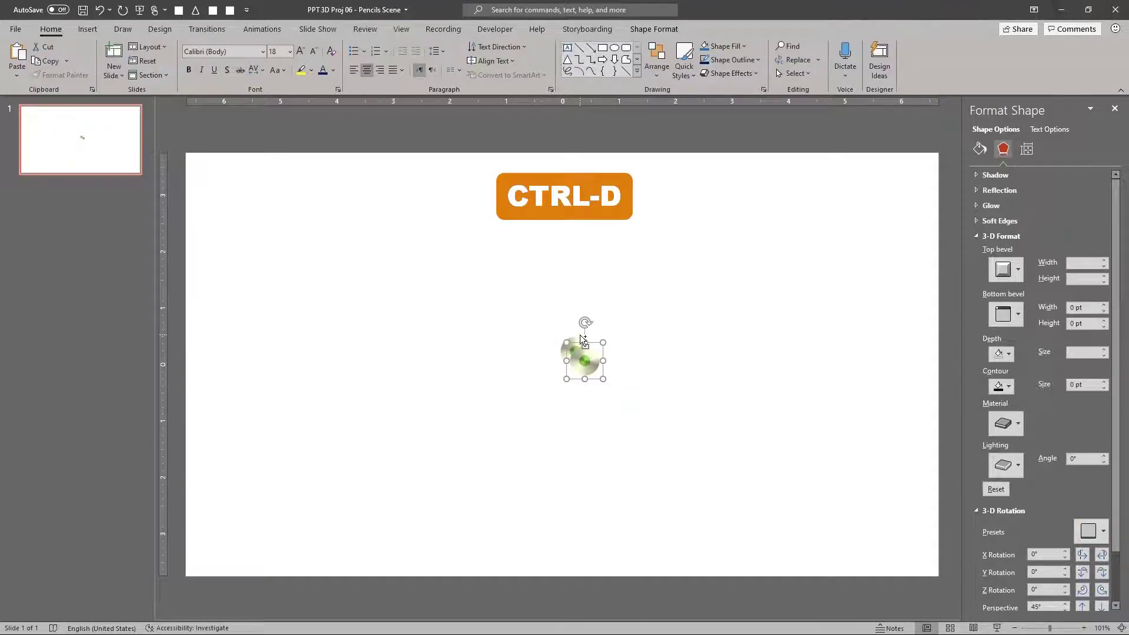
drag(596, 341, 693, 339)
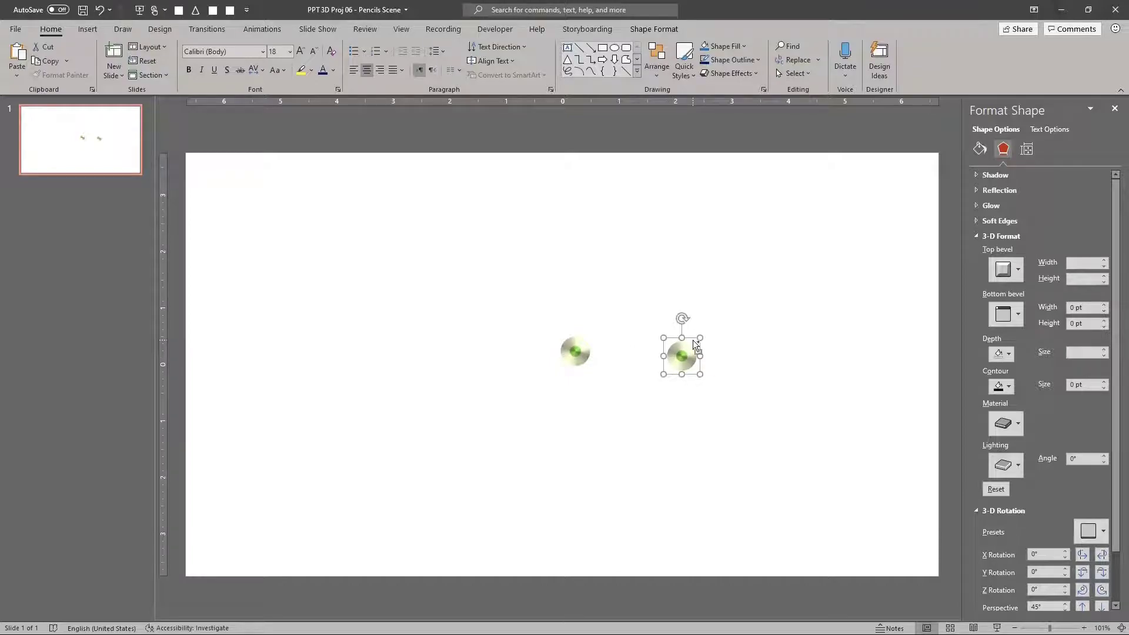
key(ctrl+d)
drag(790, 346, 487, 275)
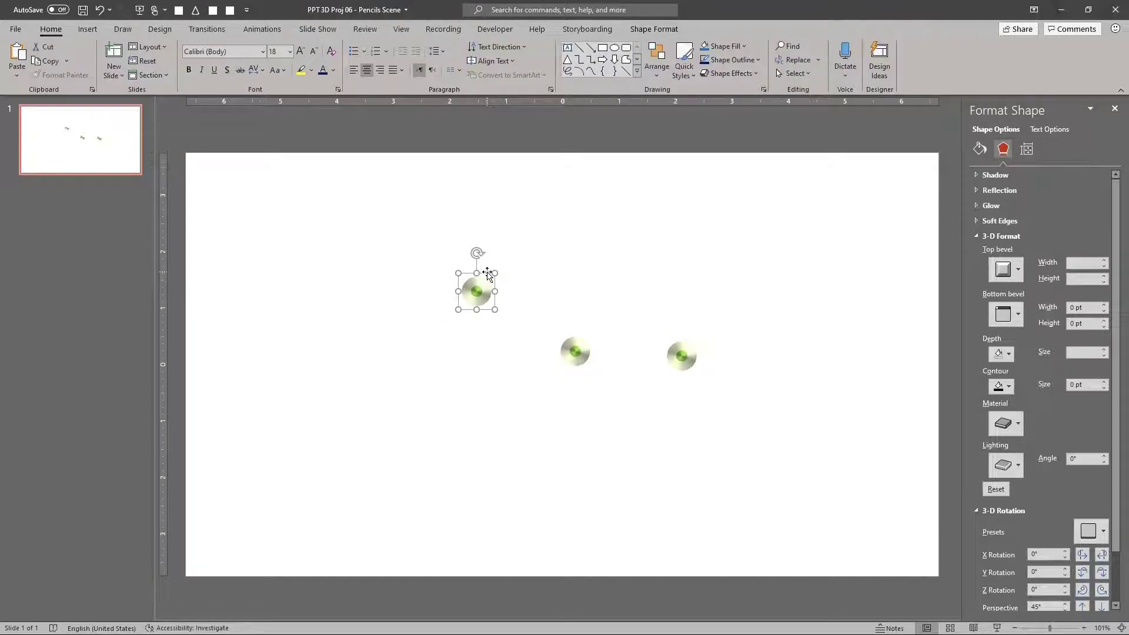
key(ctrl+d)
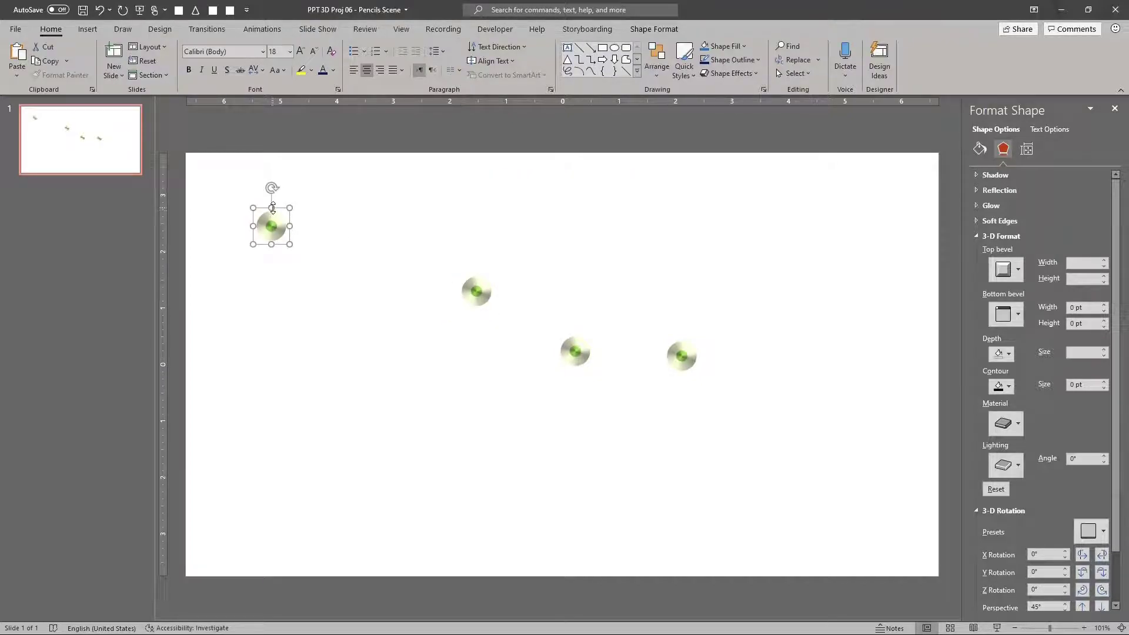
drag(274, 207, 629, 203)
key(ctrl+d)
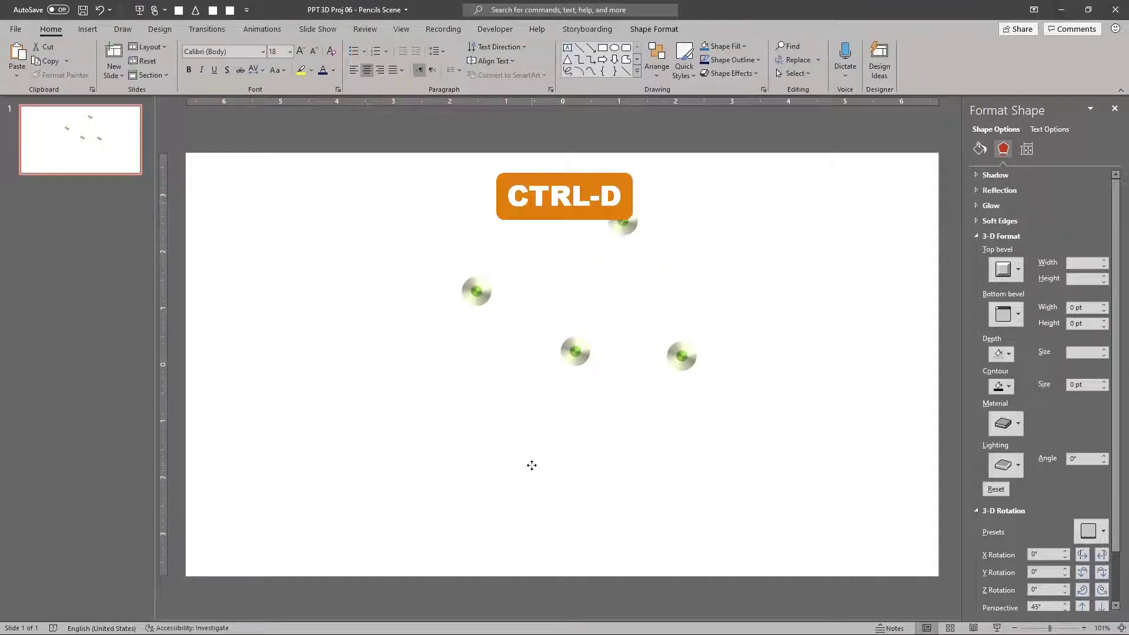
drag(588, 454, 641, 432)
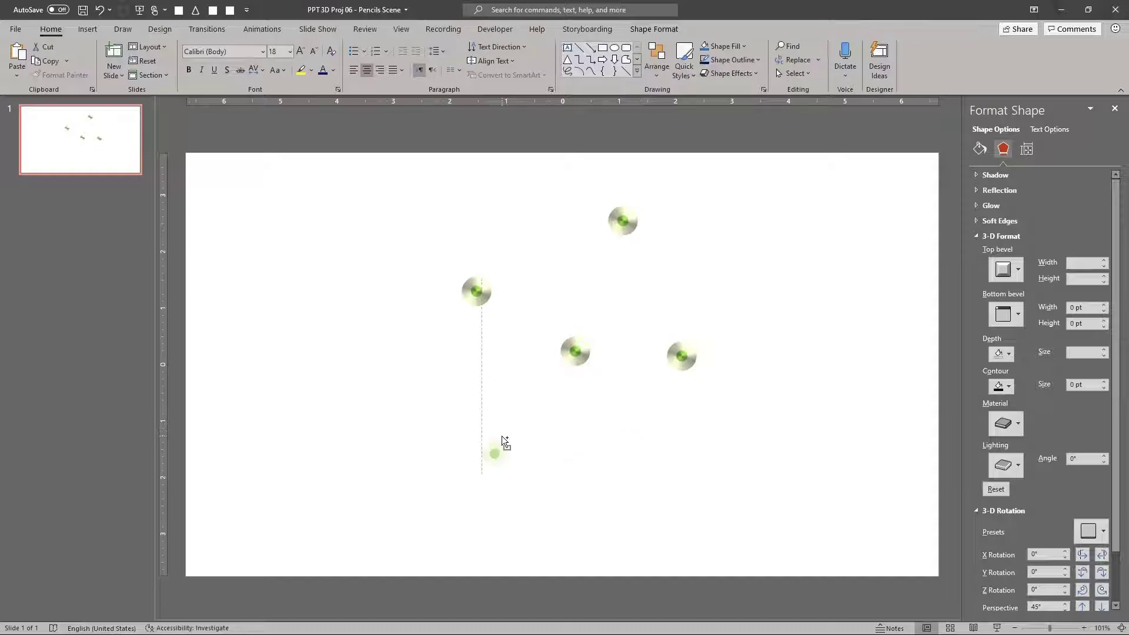
drag(502, 436, 502, 440)
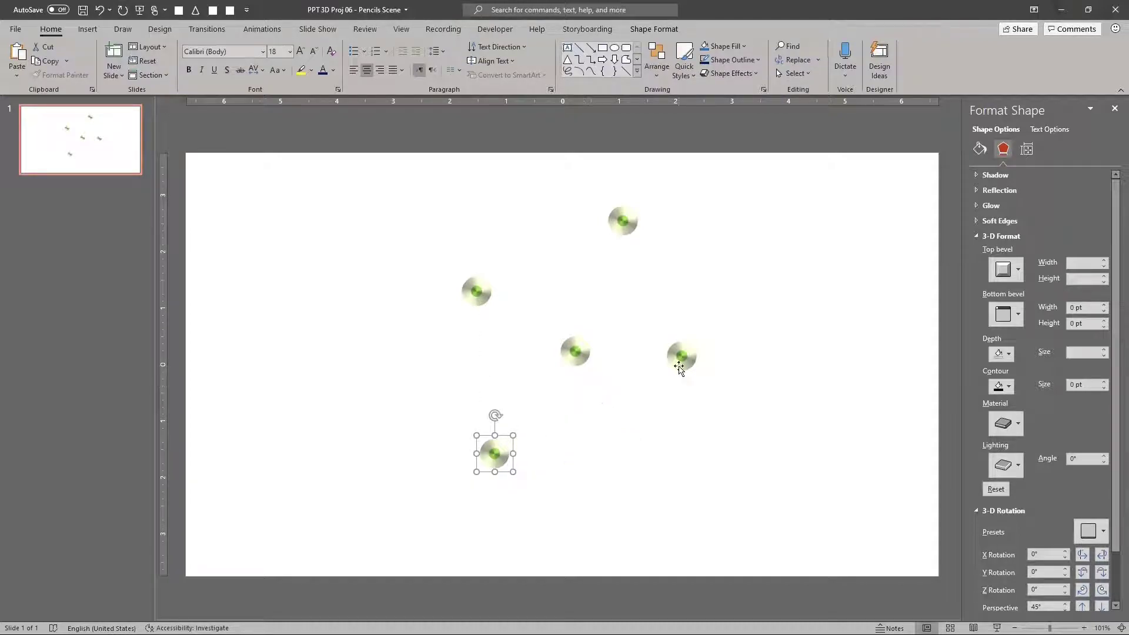
drag(689, 356, 686, 378)
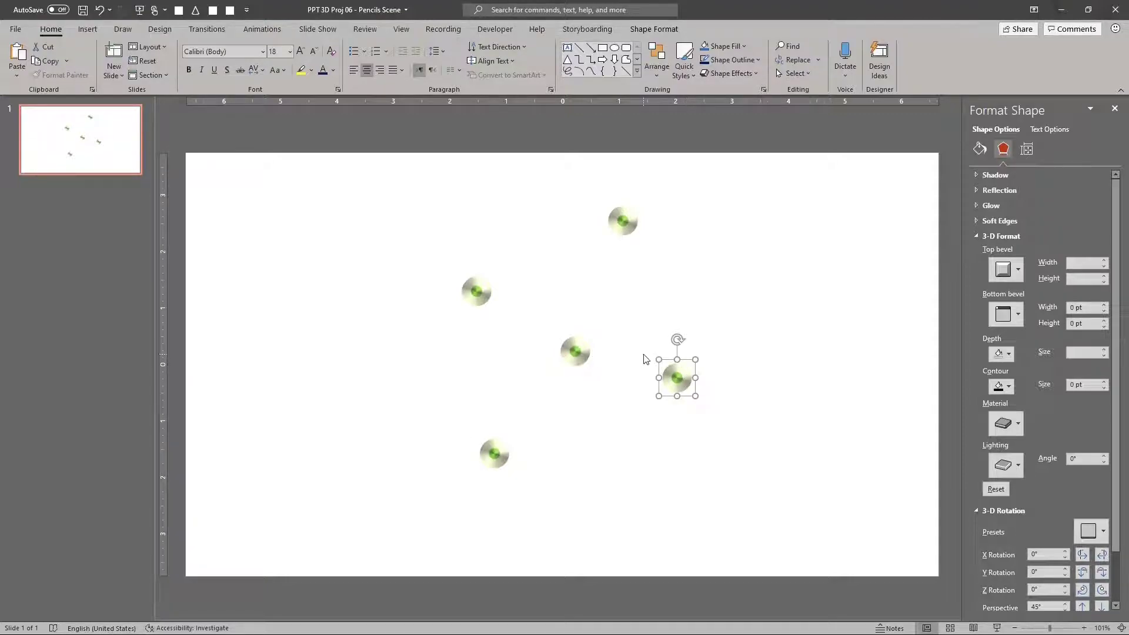
key(ctrl+a)
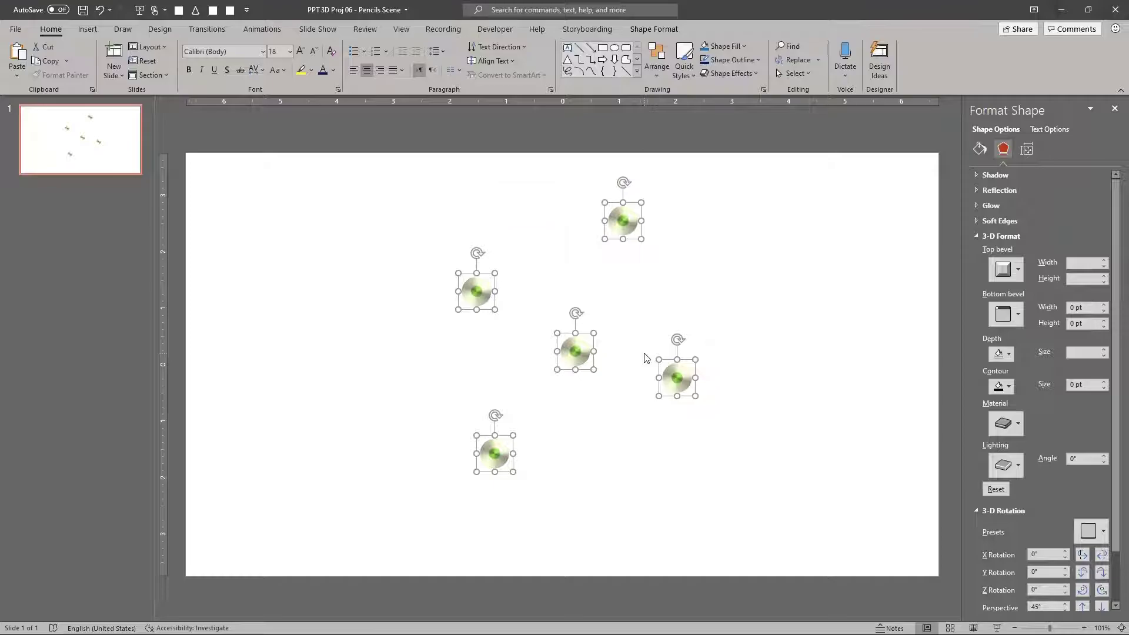
Group the five pencils and colour the top pencil's tip red.
key(ctrl+g)
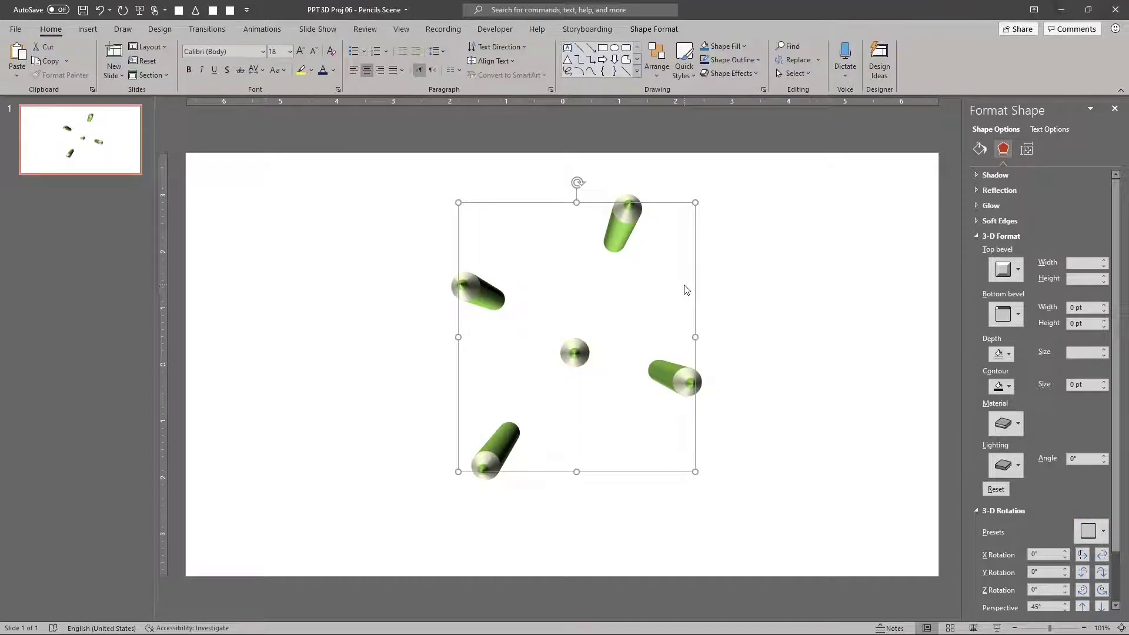
click(629, 204)
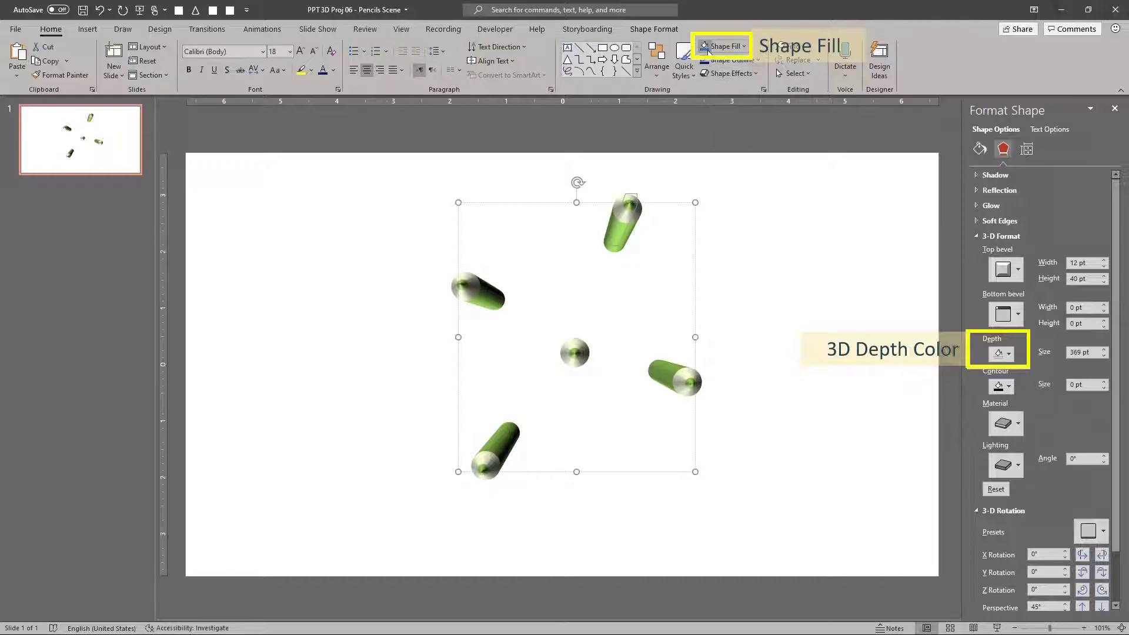
click(707, 52)
click(626, 232)
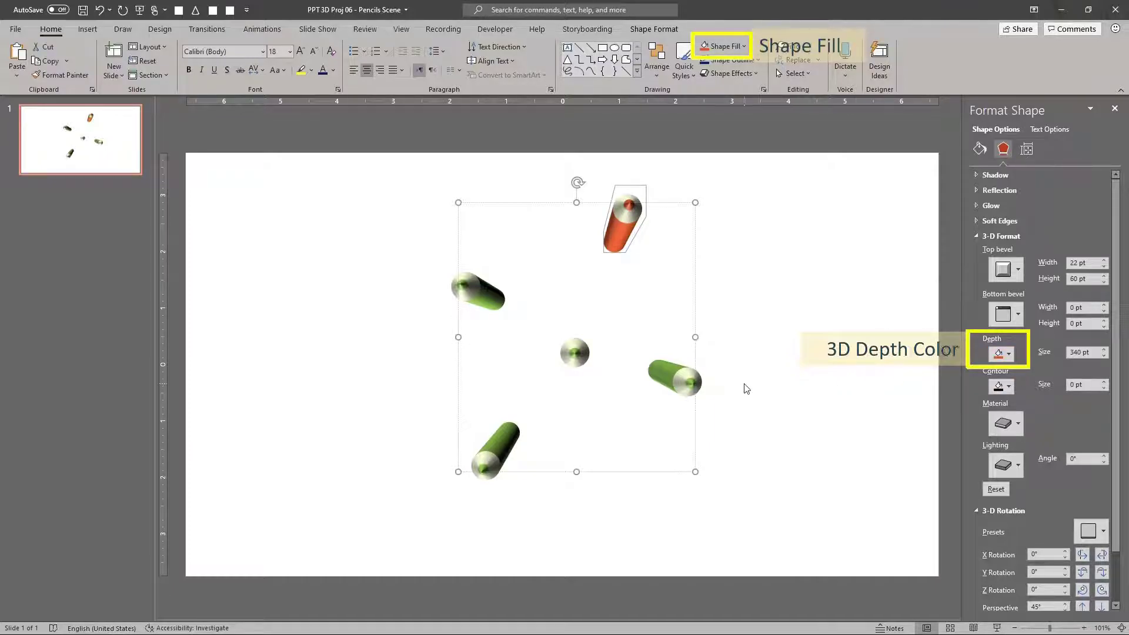
Colour the right pencil yellow, the bottom pencil dark grey and the upper-left pencil blue.
click(692, 383)
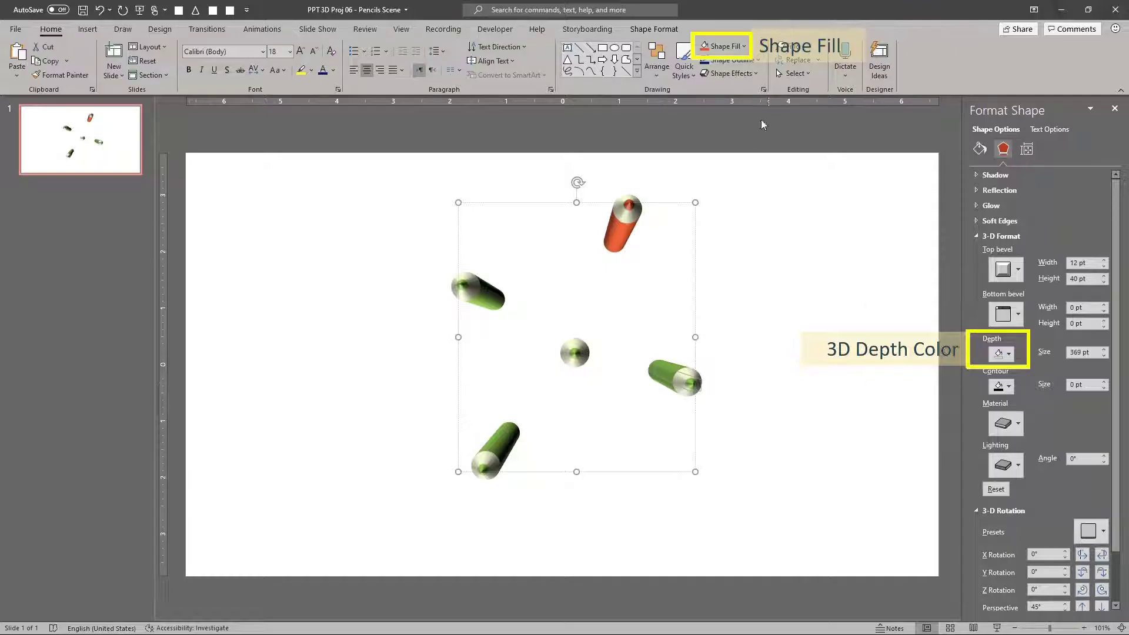
click(706, 46)
click(999, 353)
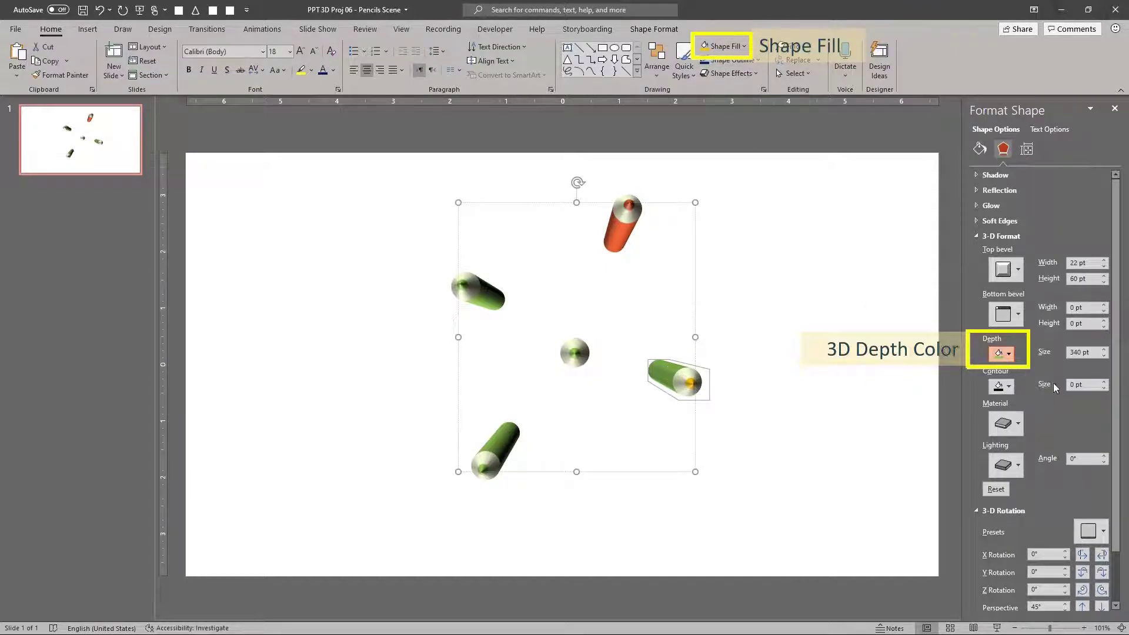
click(482, 468)
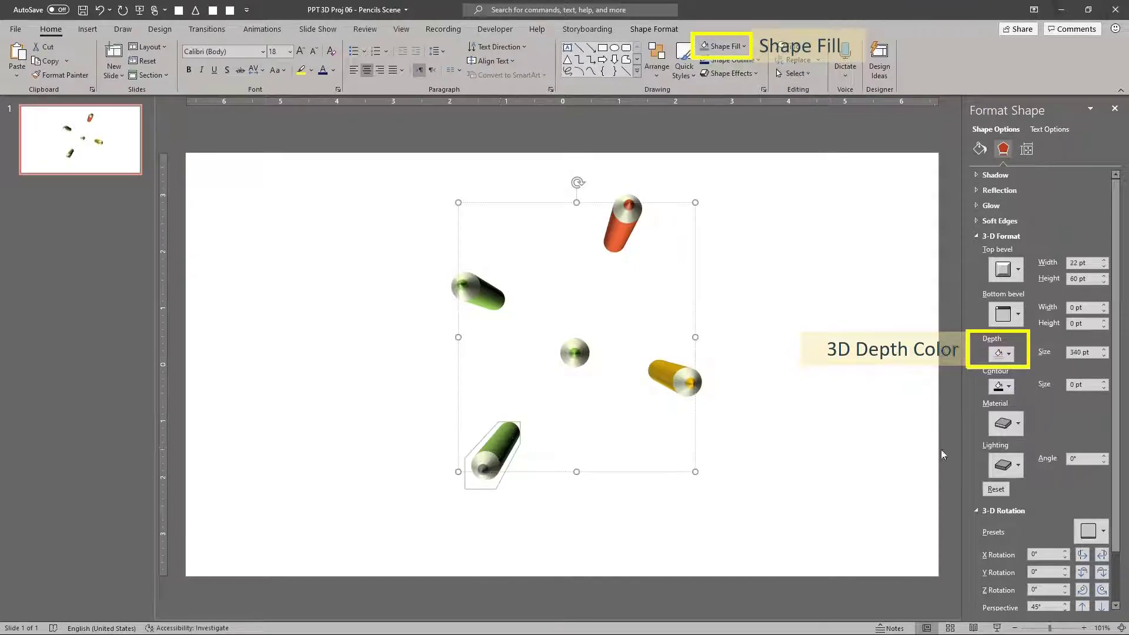
click(999, 353)
click(463, 289)
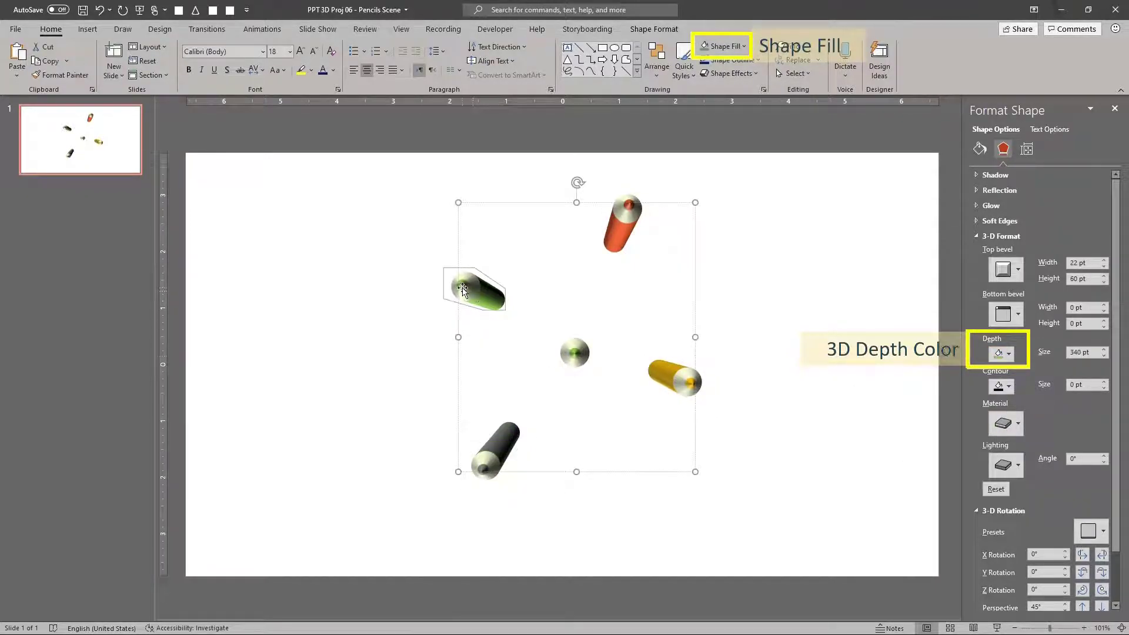
click(704, 46)
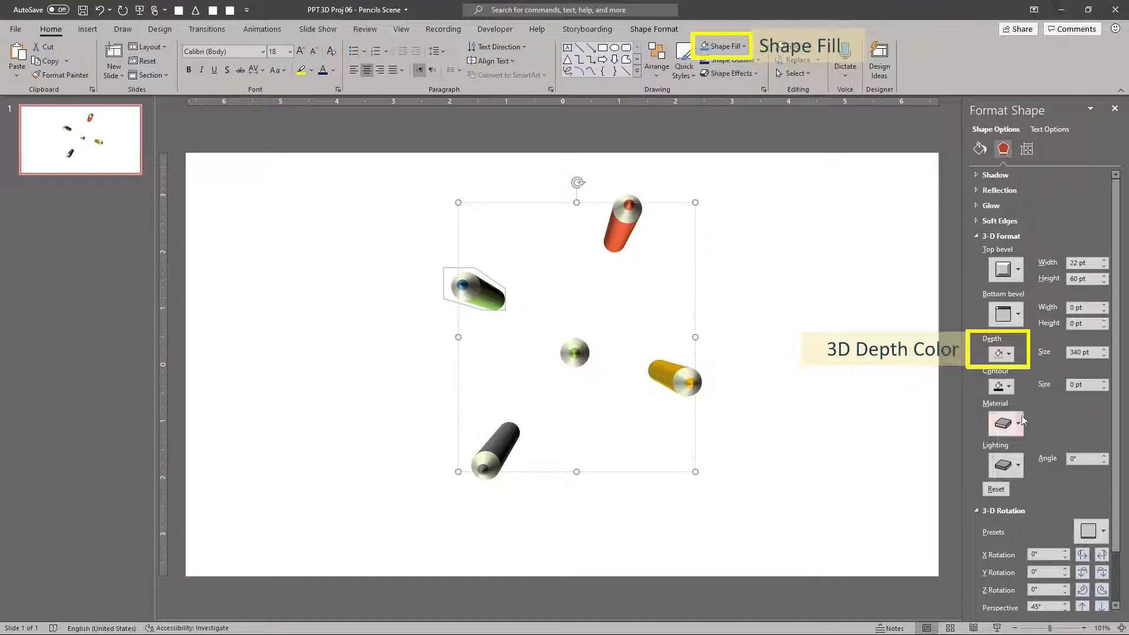
click(998, 353)
click(694, 323)
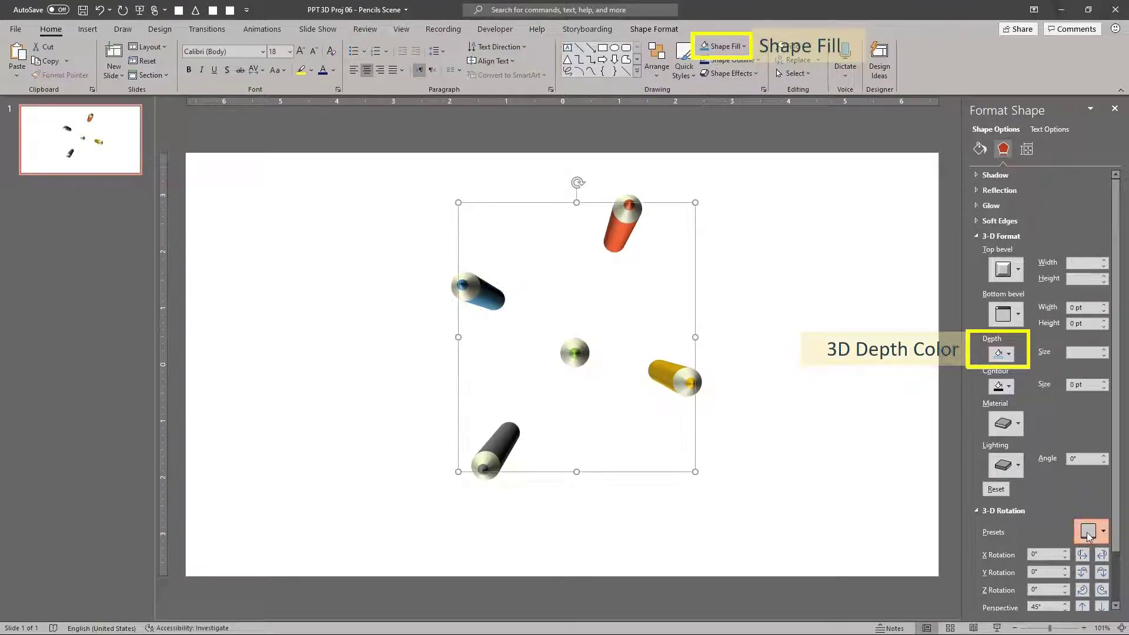
Stand the group upright at 270° Y rotation and set the grey pencil's tip to 69 pt and its body to 60 pt from ground.
click(1102, 572)
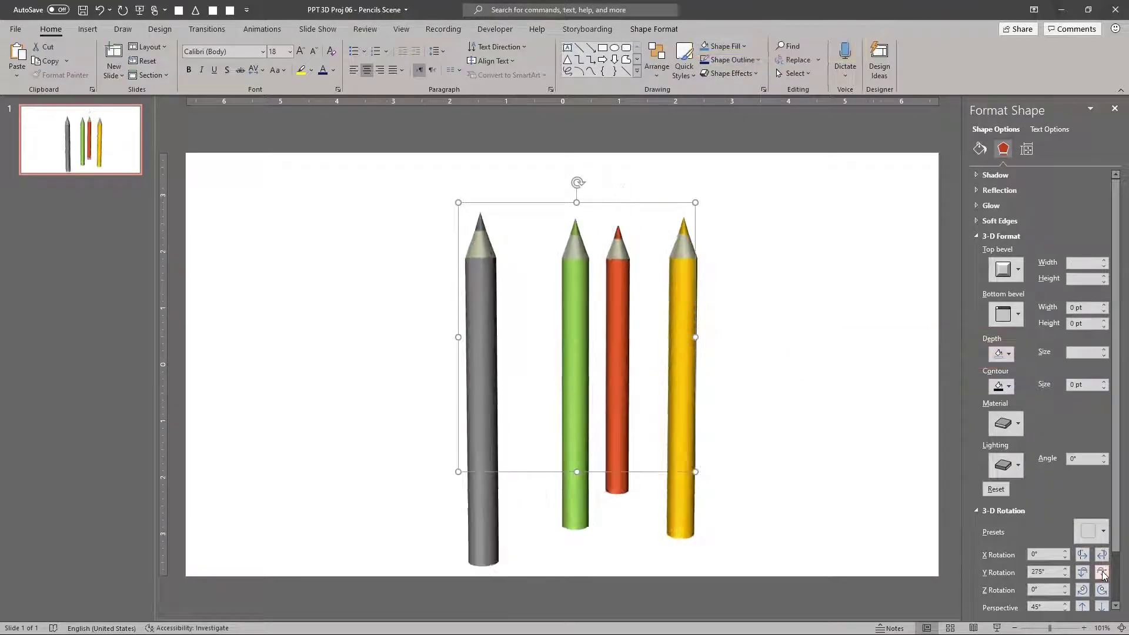
click(1101, 572)
click(469, 421)
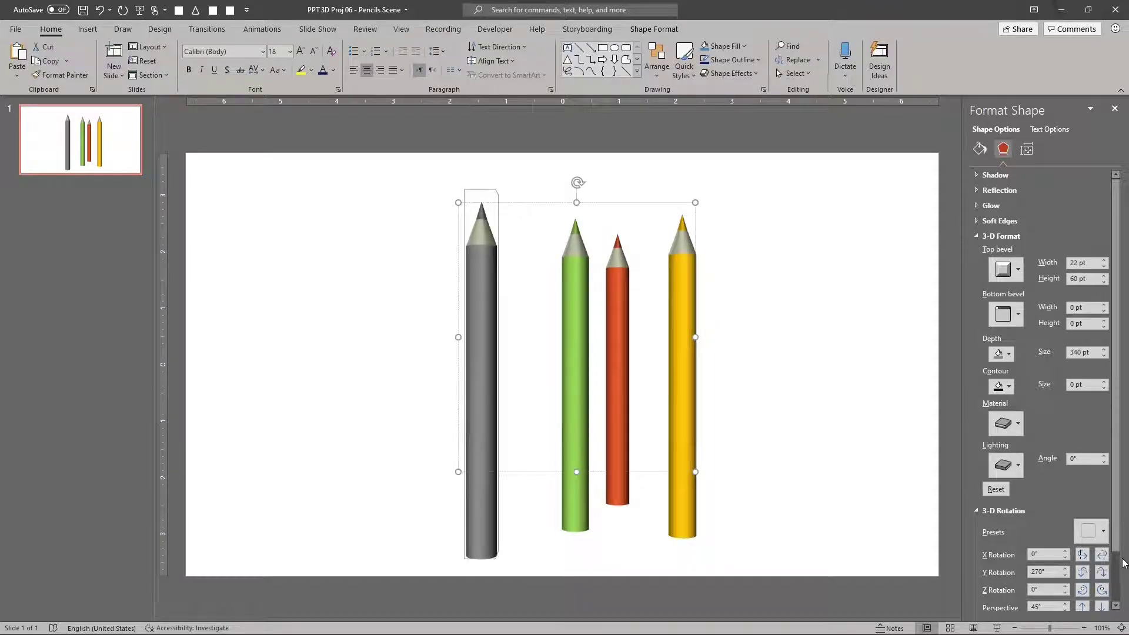
scroll(1123, 564, down, 2)
click(482, 207)
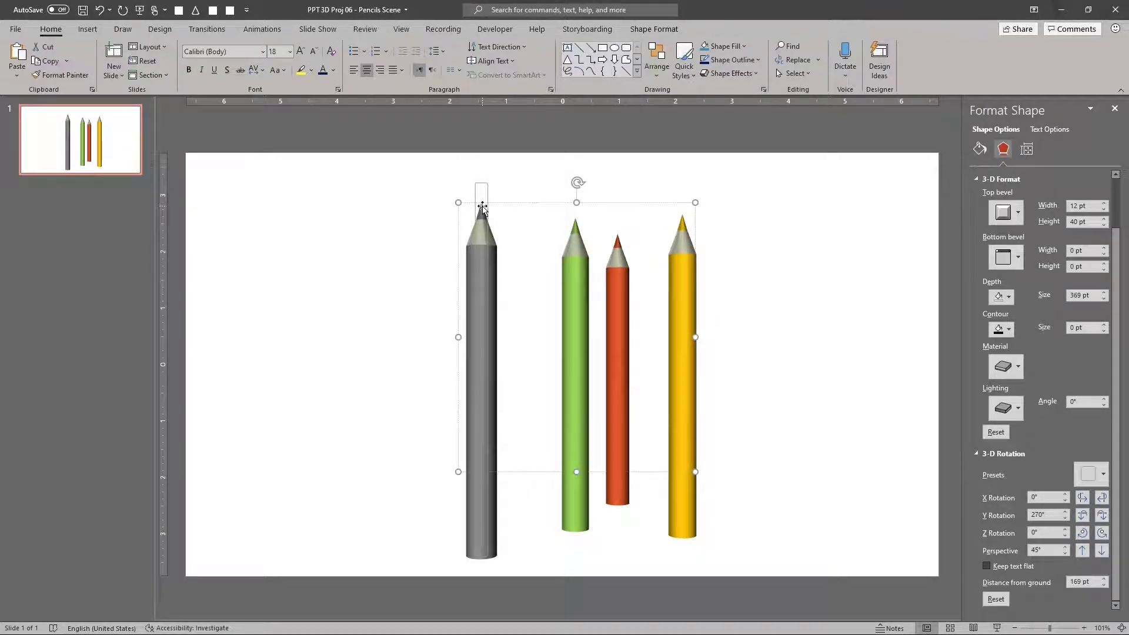
click(1070, 582)
key(Delete)
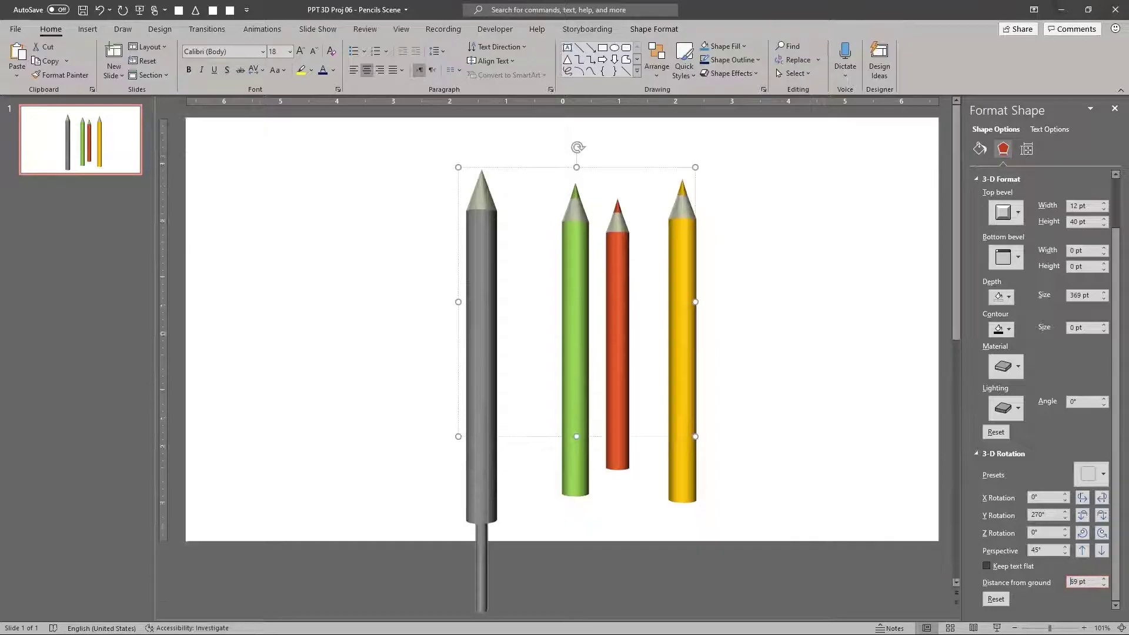
click(474, 226)
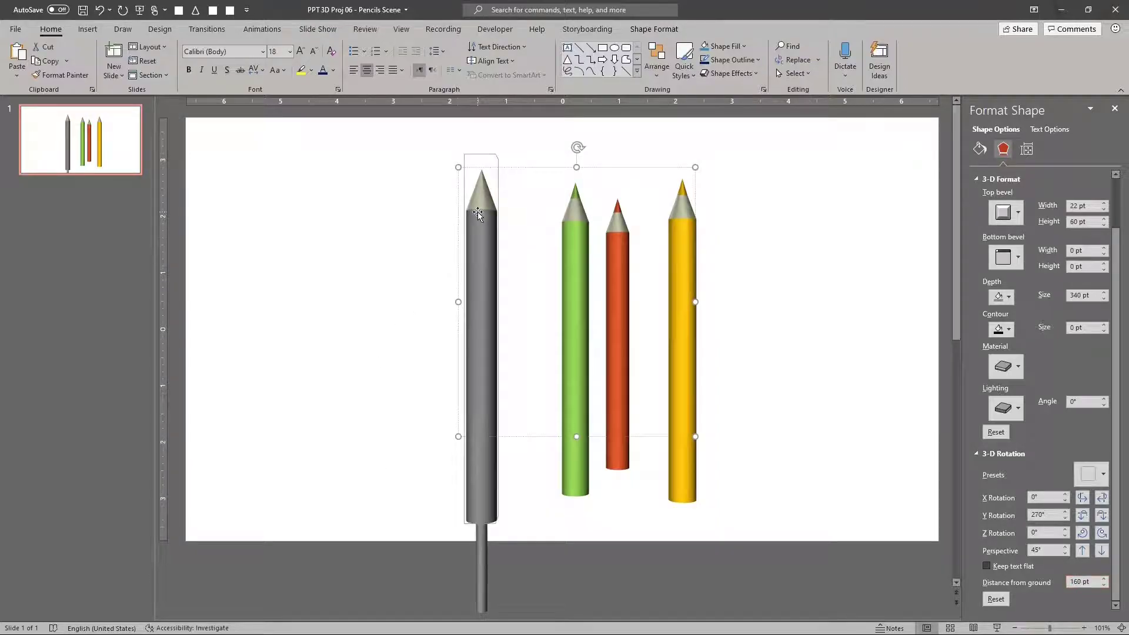
click(1072, 582)
key(Delete)
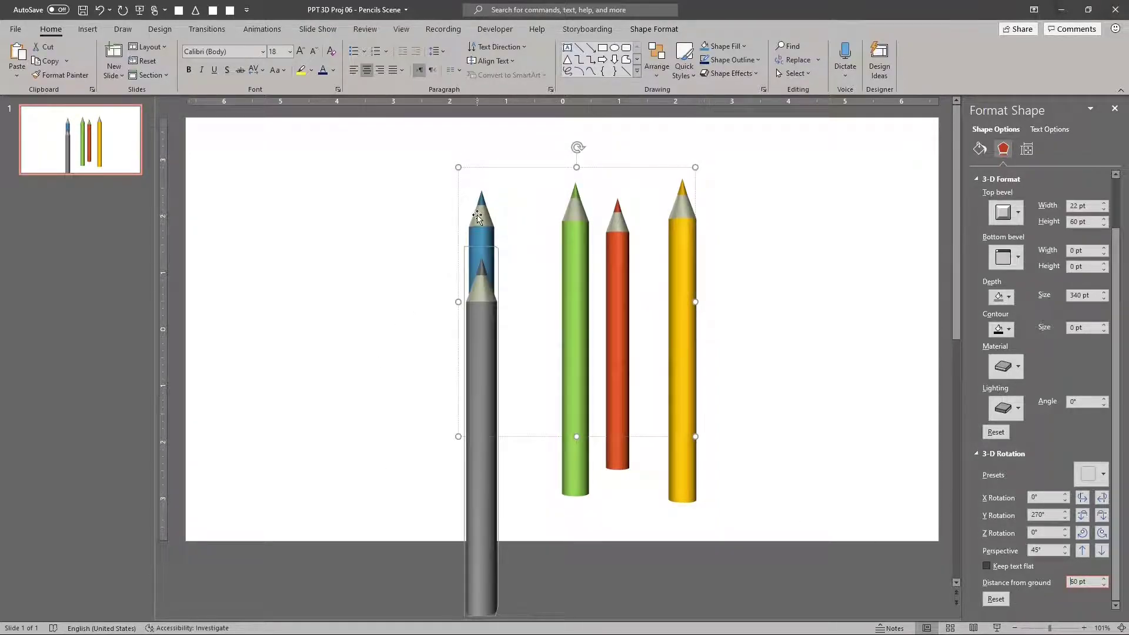
Raise the blue pencil above the grey one, raise the red pencil, and copy a height onto the yellow pencil.
click(489, 194)
click(481, 197)
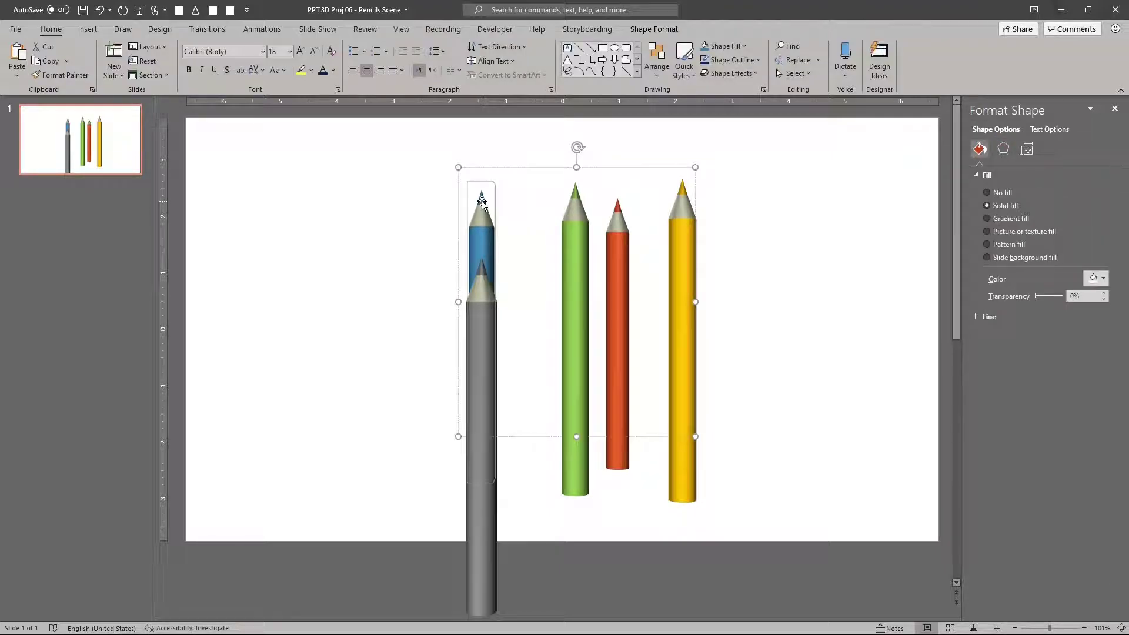
click(1003, 149)
click(1071, 583)
text(160)
key(Return)
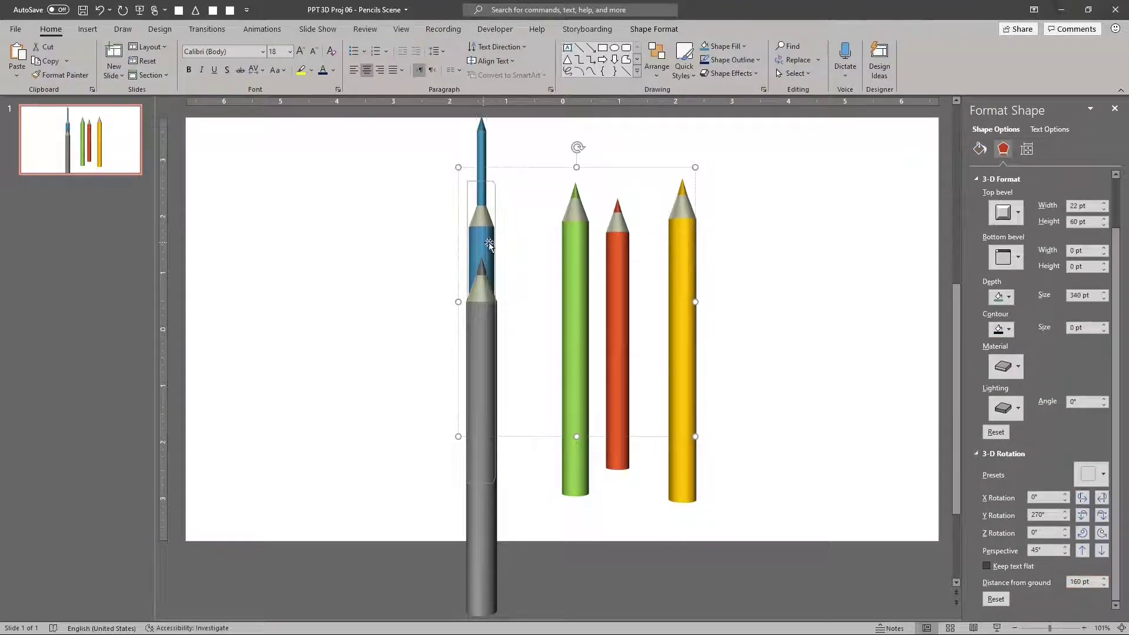
click(617, 303)
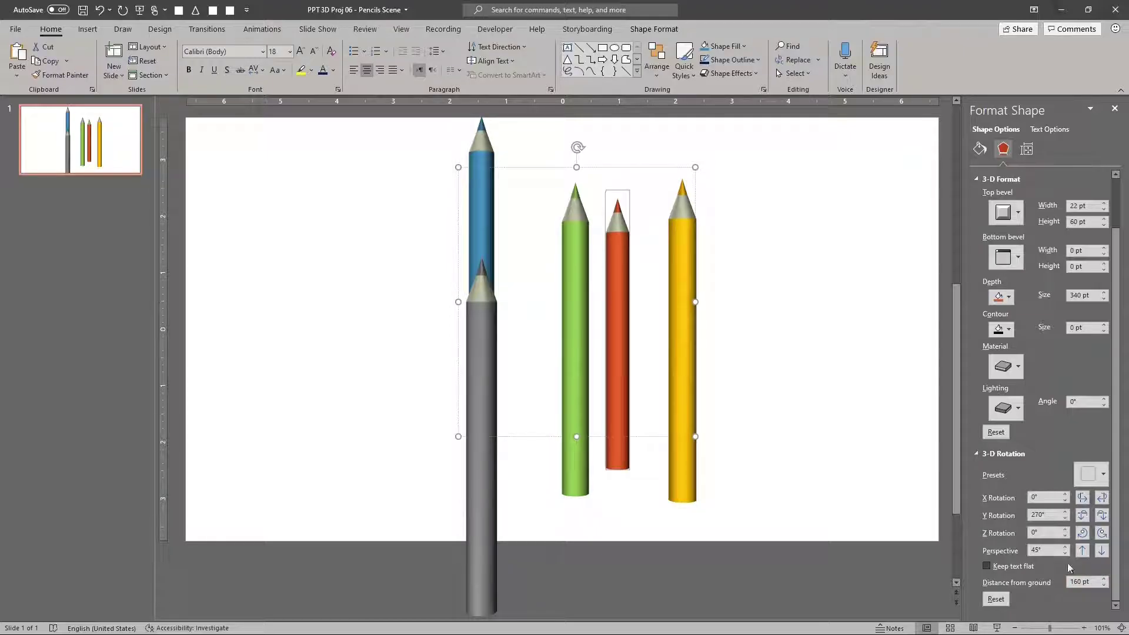
click(1072, 582)
key(Return)
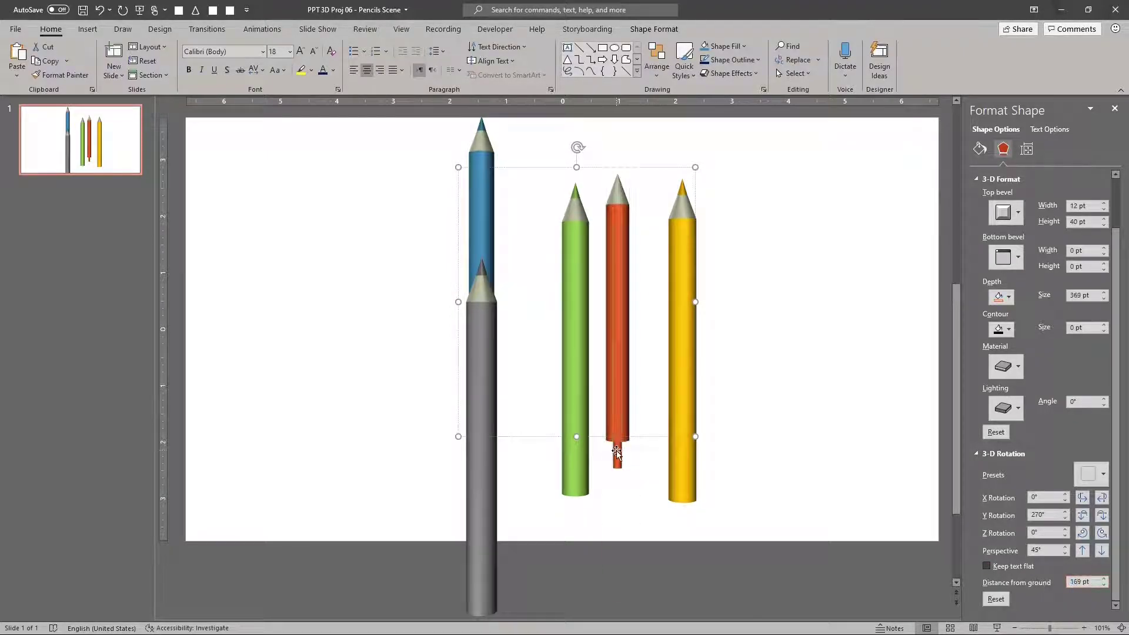
click(675, 267)
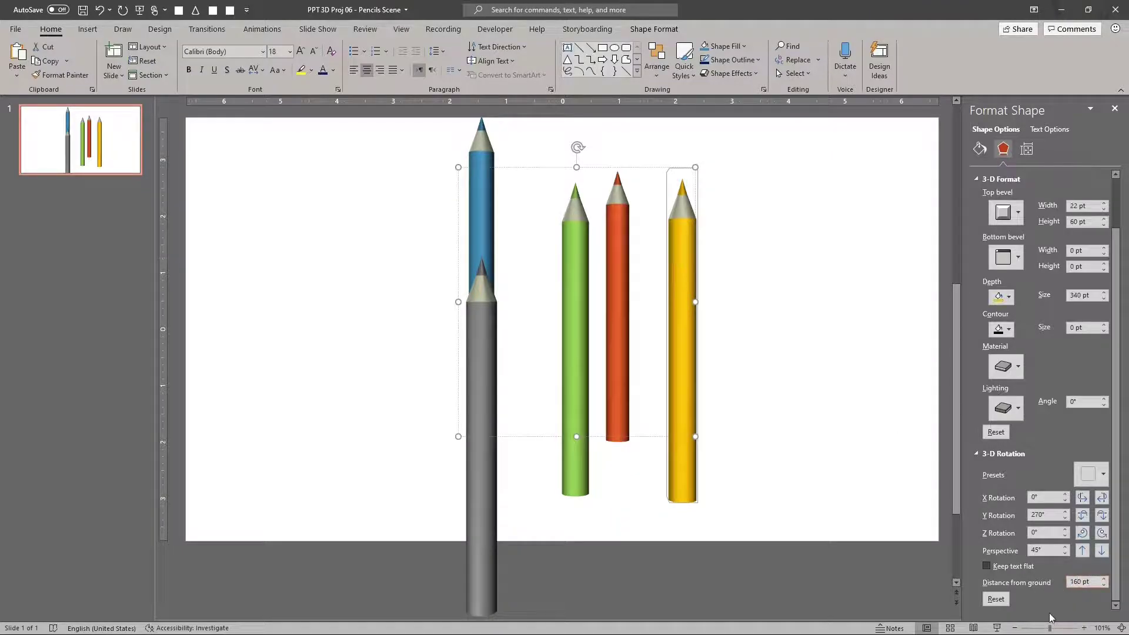
key(ctrl+shift+v)
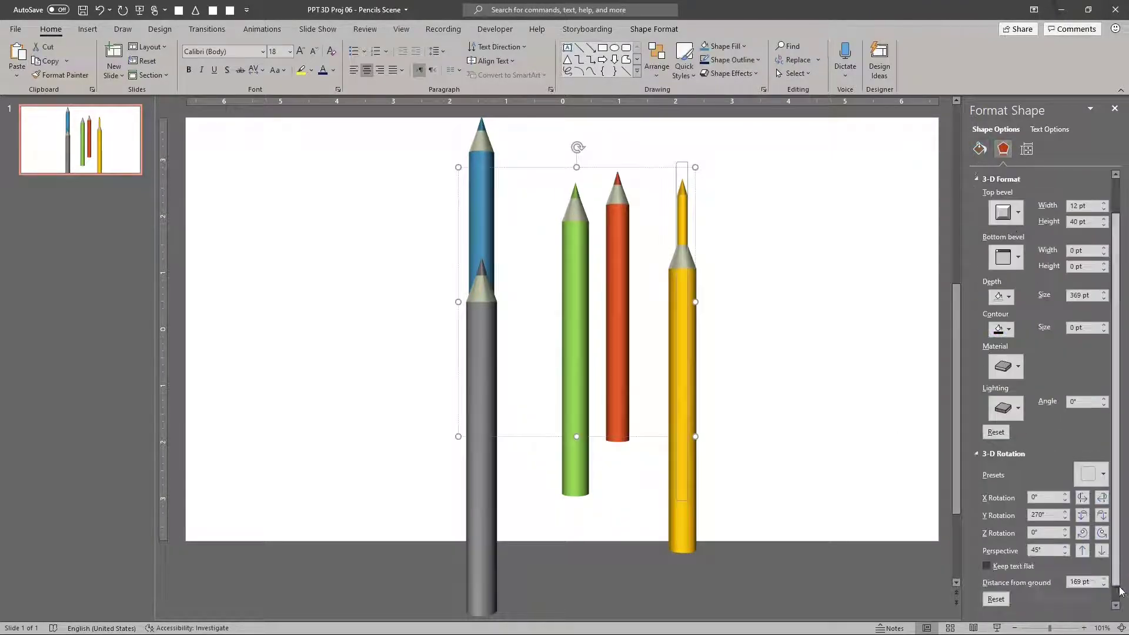
Reset the group's 3-D rotation and adjust Y and X rotation so the grey pencil stands in front.
click(1089, 474)
click(1015, 317)
click(1101, 515)
click(1101, 515)
click(1101, 515)
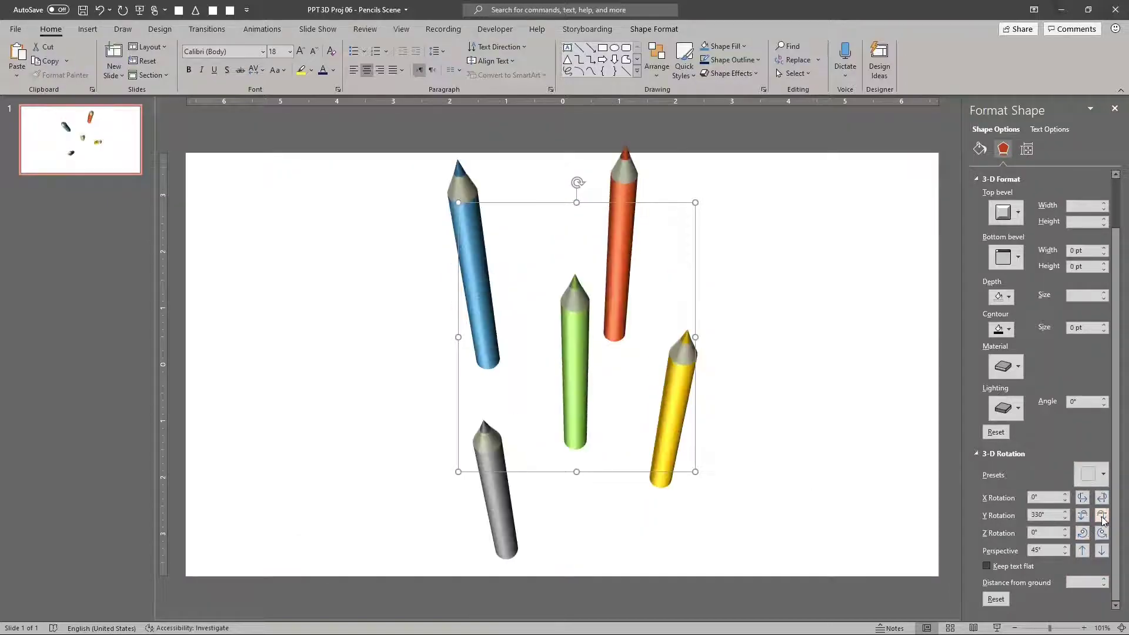
click(1101, 515)
click(1101, 515)
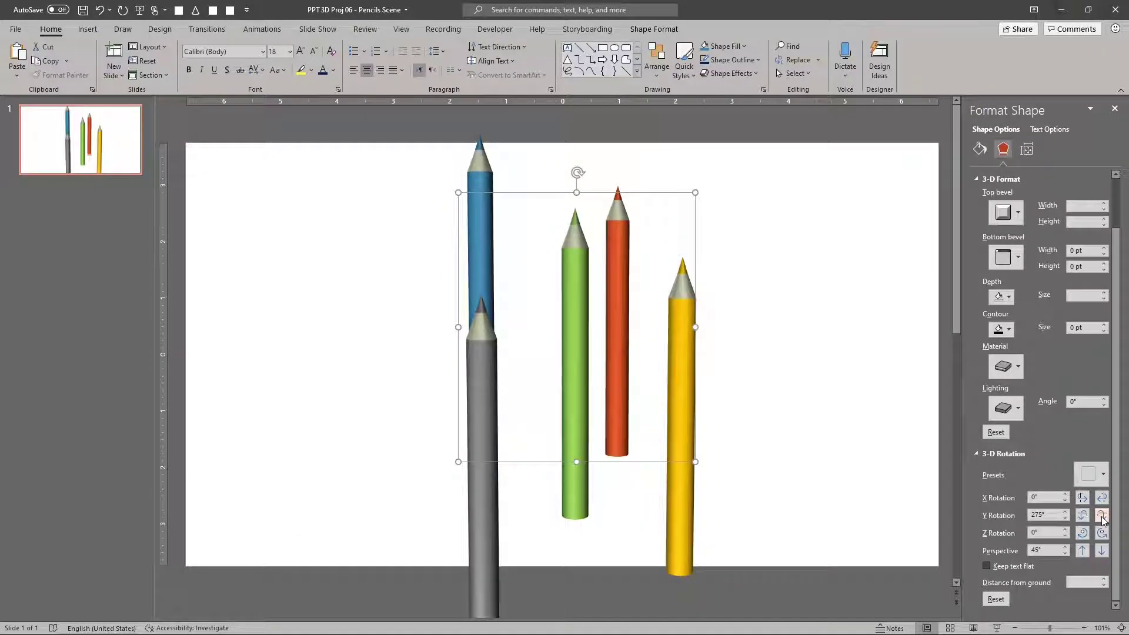
click(1101, 515)
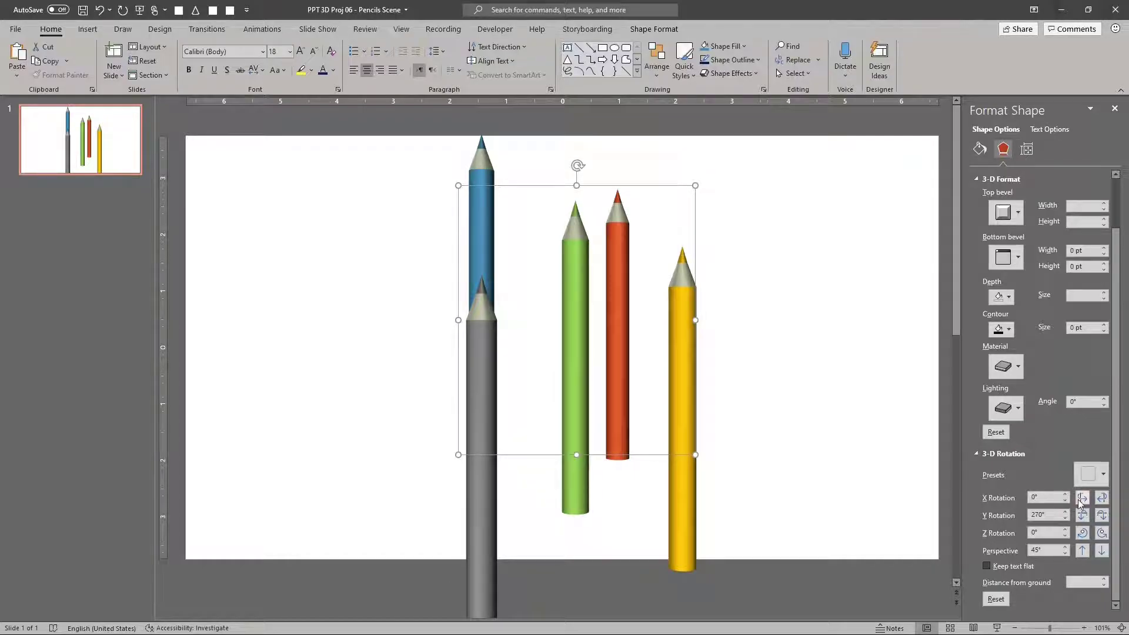
click(1082, 498)
click(1081, 498)
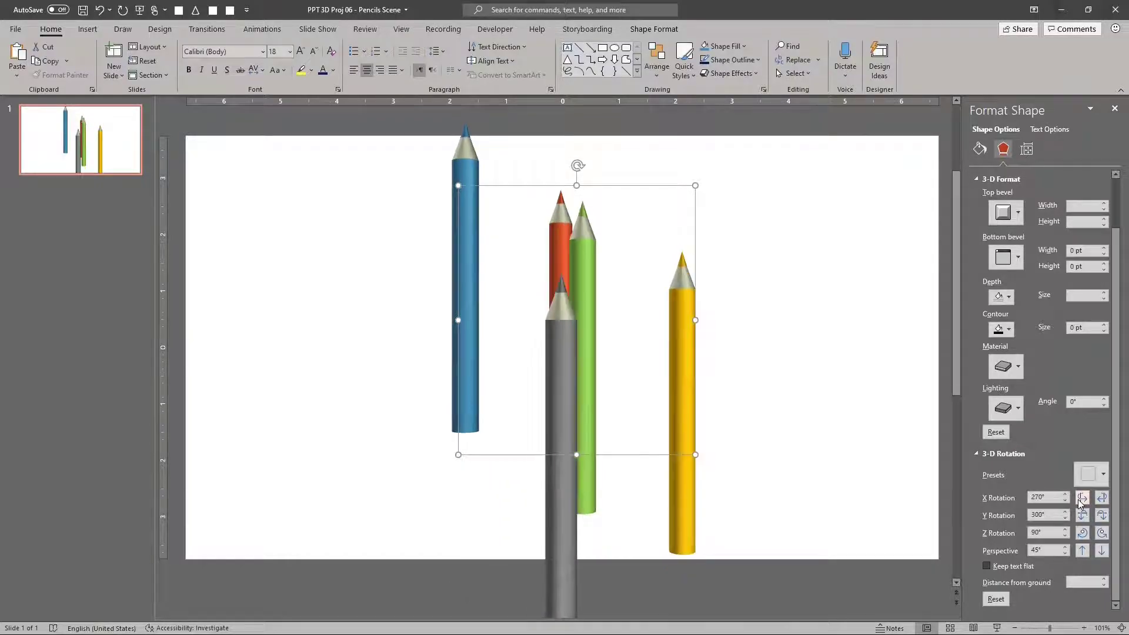
click(126, 167)
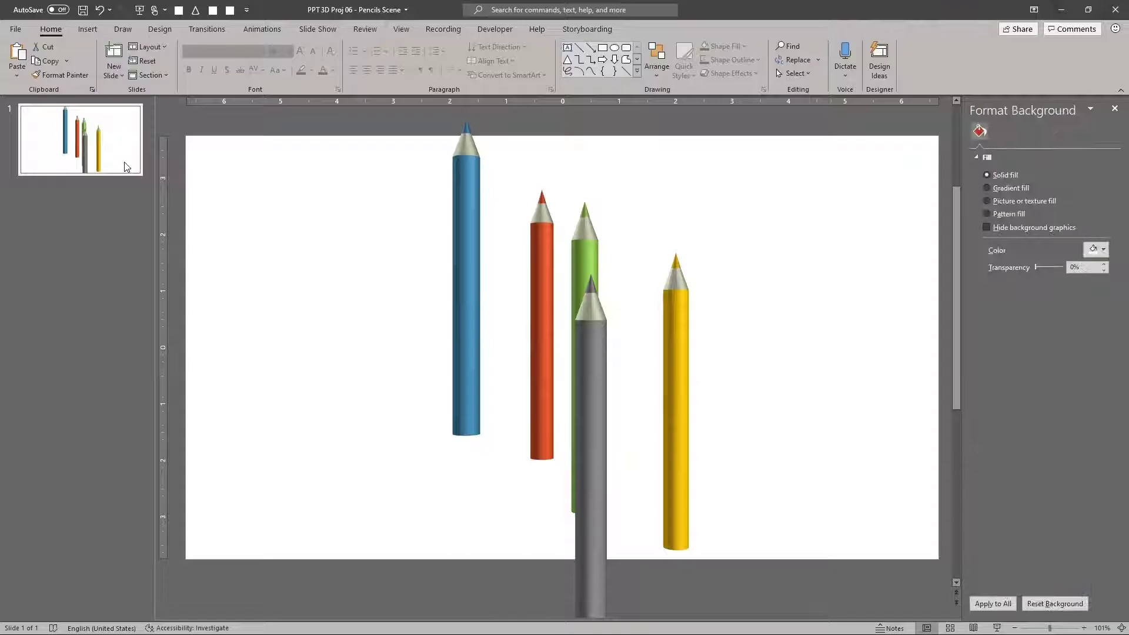
Duplicate the slide and give it a Morph transition lasting 05.00 seconds.
key(ctrl+d)
click(202, 26)
click(118, 60)
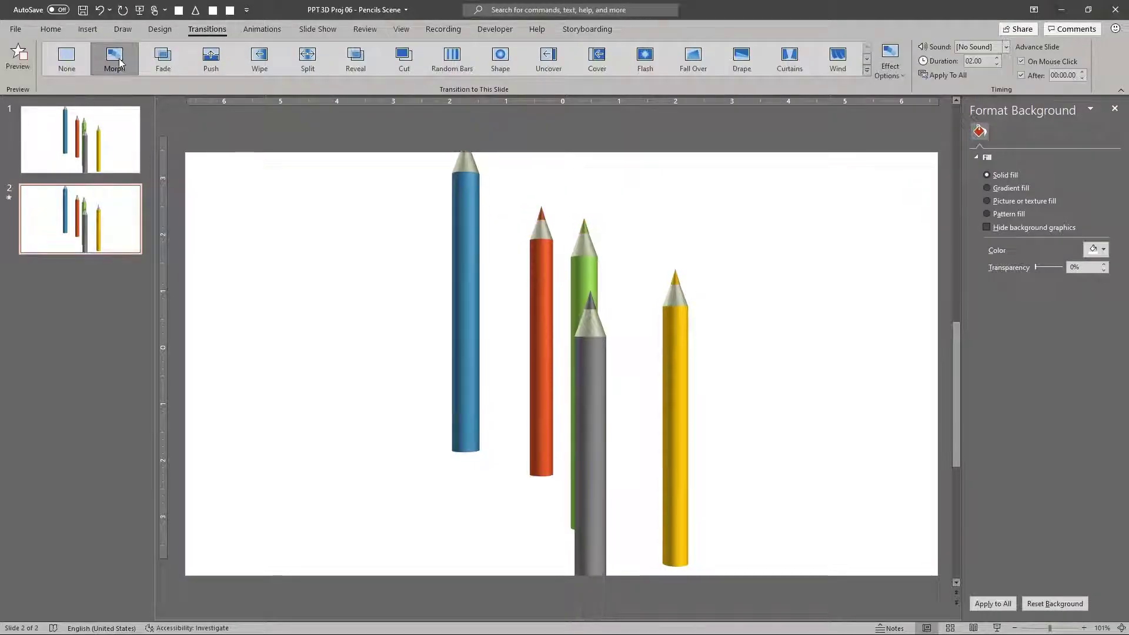
double_click(979, 61)
text(5)
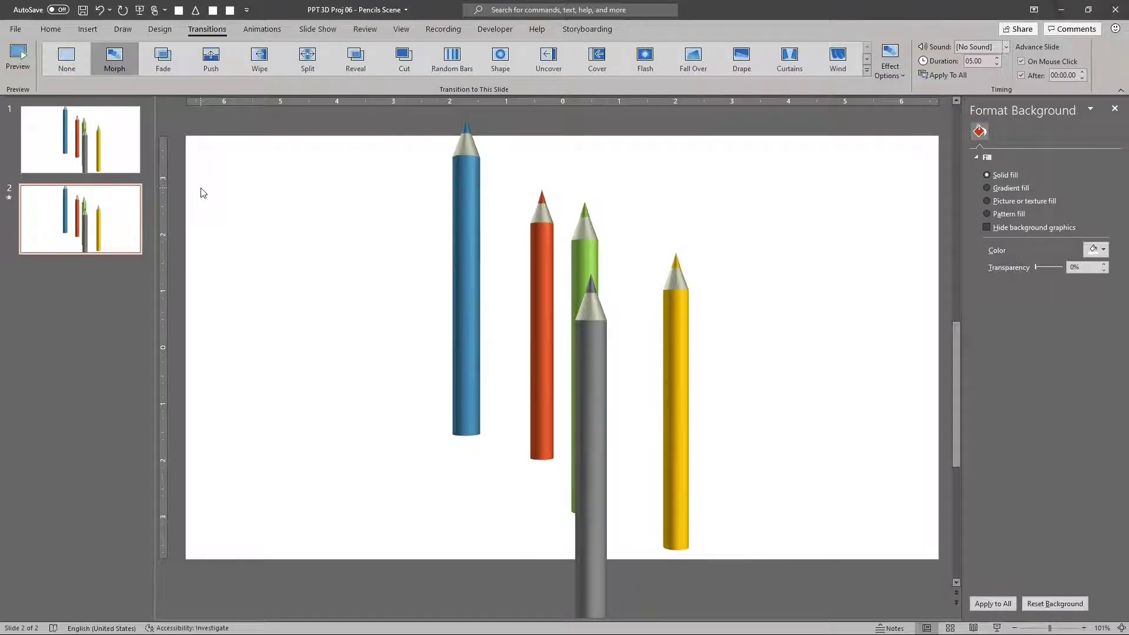
Duplicate slide 2 into slide 3 and re-tilt slide 2's pencil group by changing its Y rotation.
key(ctrl+d)
click(547, 301)
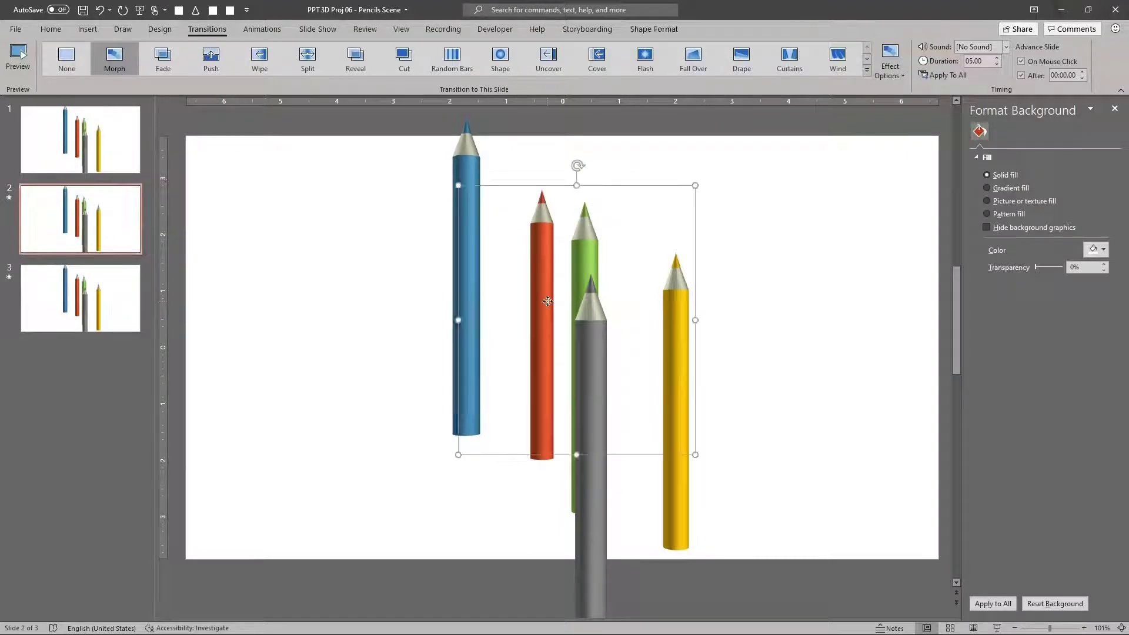
click(1101, 555)
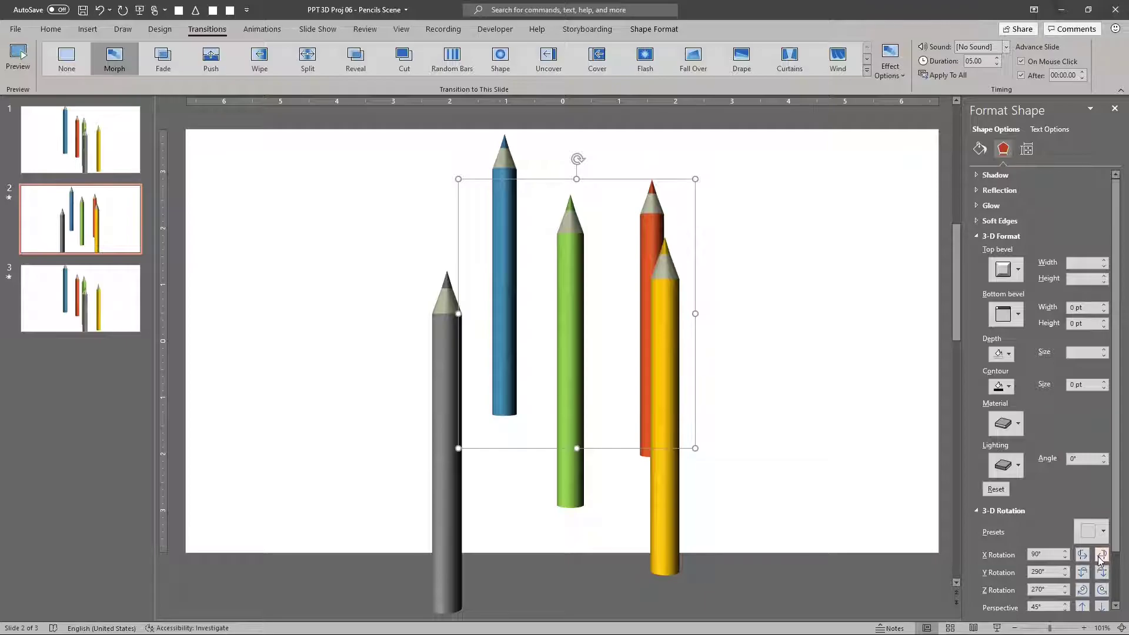
click(1101, 555)
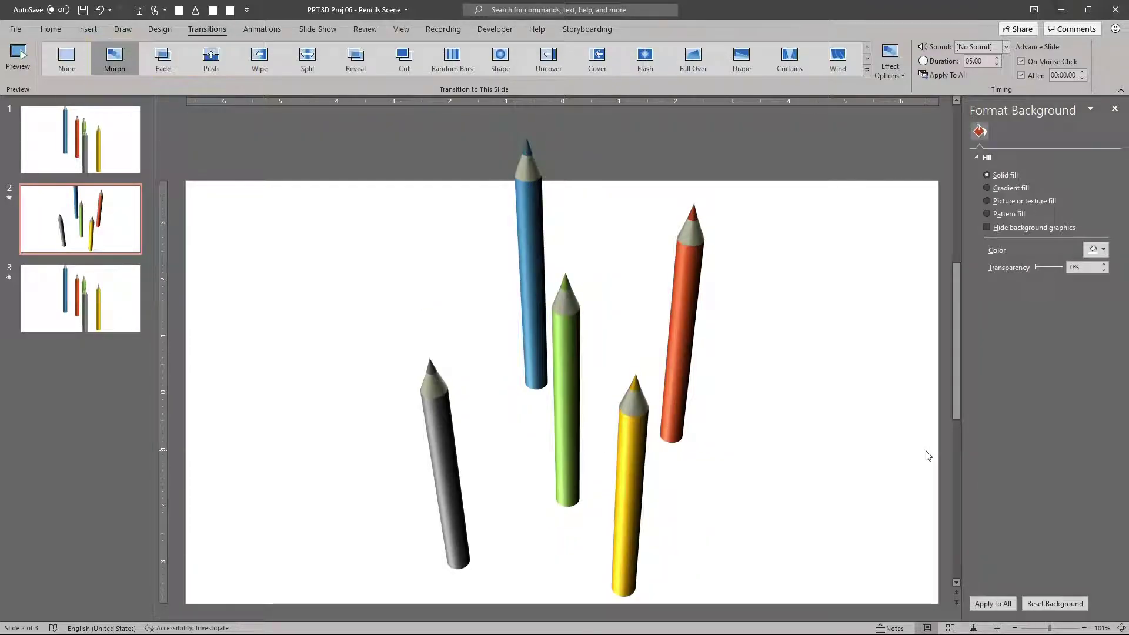
scroll(928, 456, down, 3)
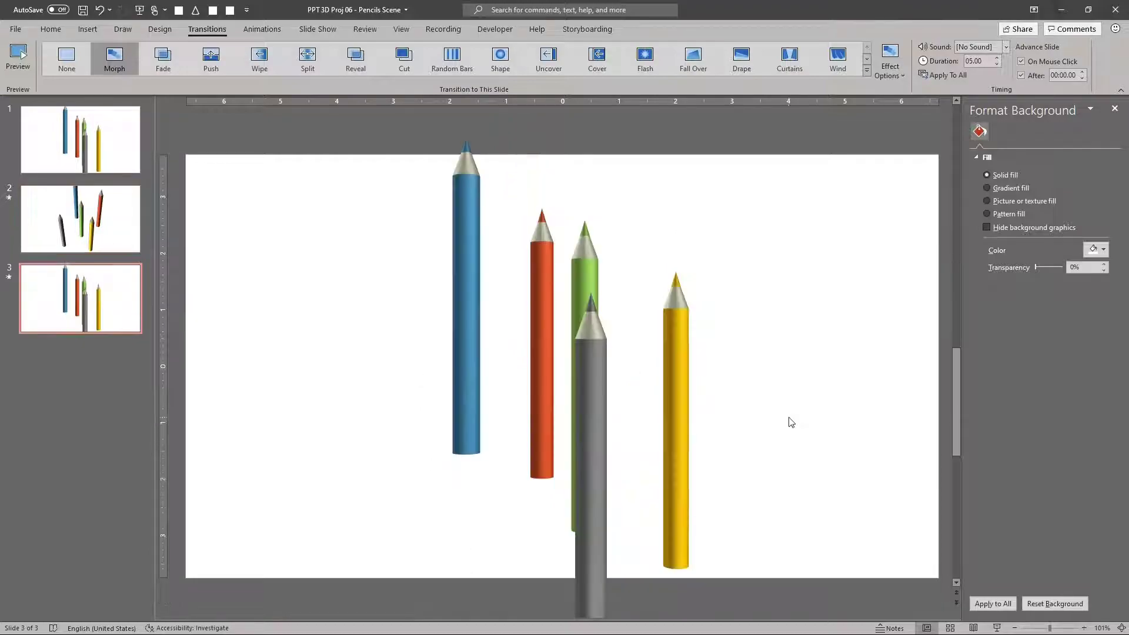